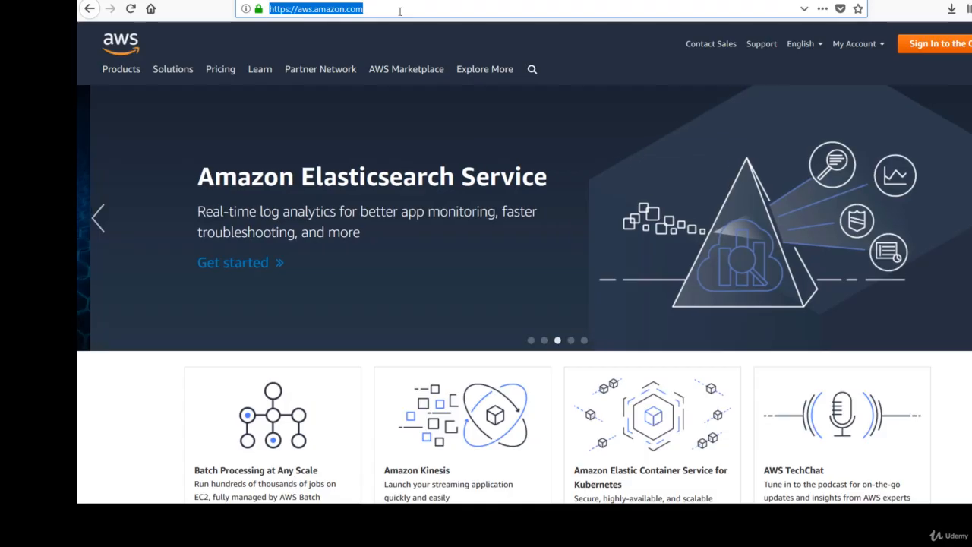
Step: Sign in to the AWS console, open the EC2 dashboard, and keep US West (Oregon) as the region
left_click(954, 49)
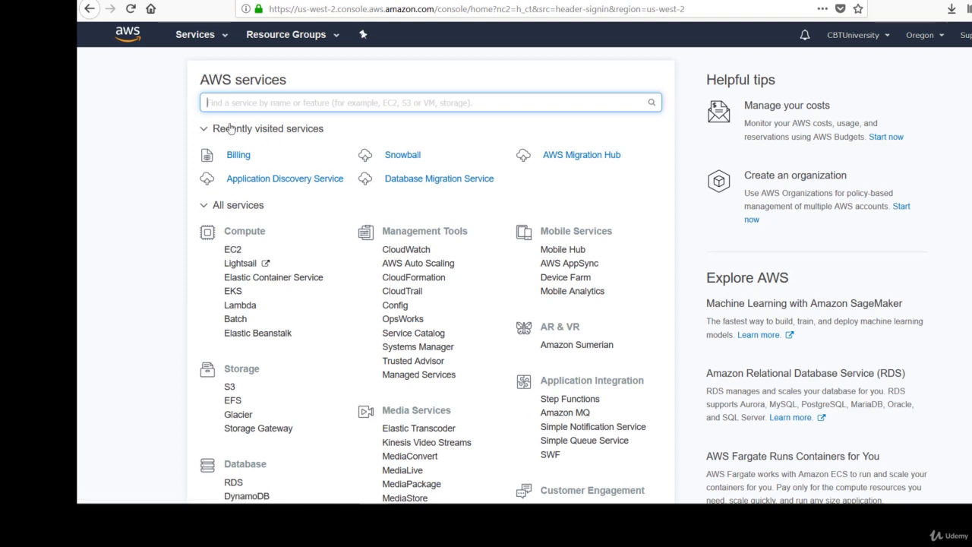
type("ec2")
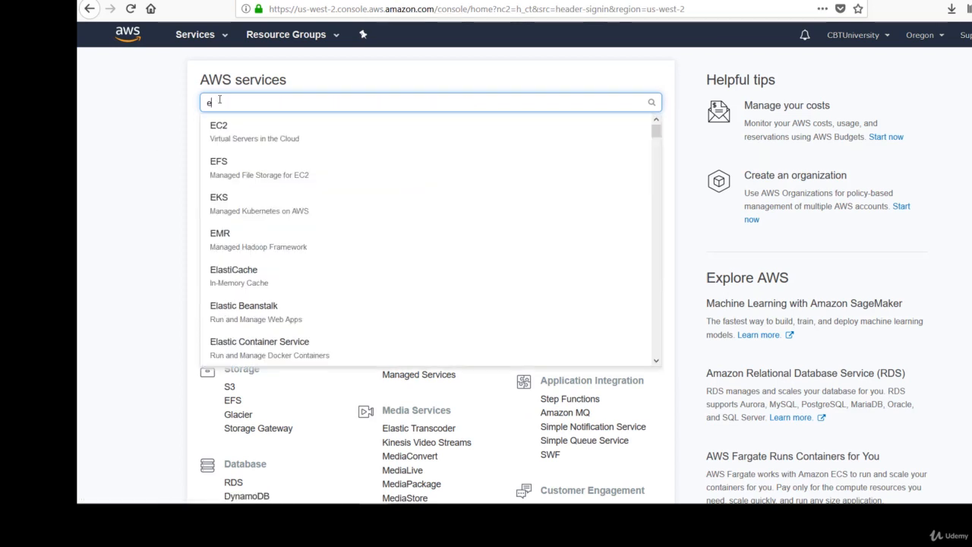
left_click(237, 140)
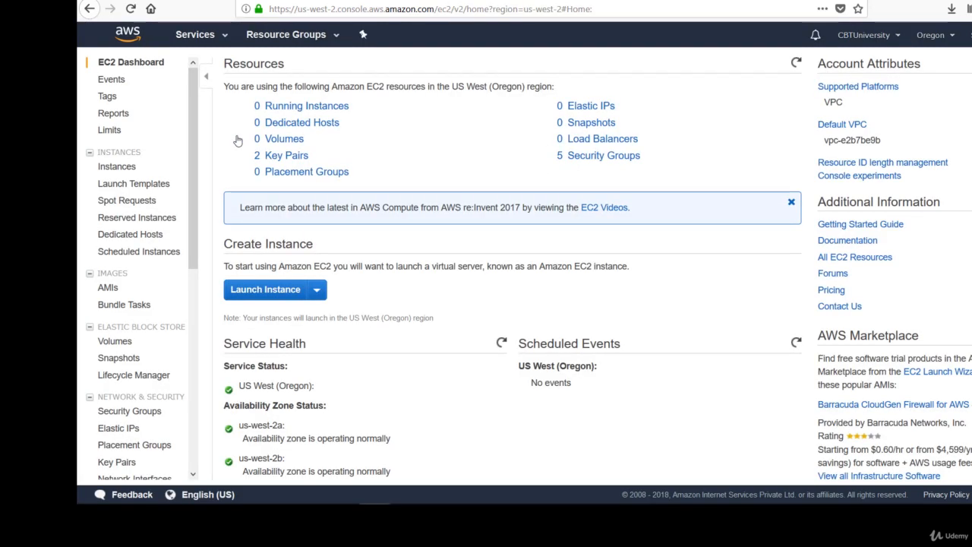
left_click(952, 36)
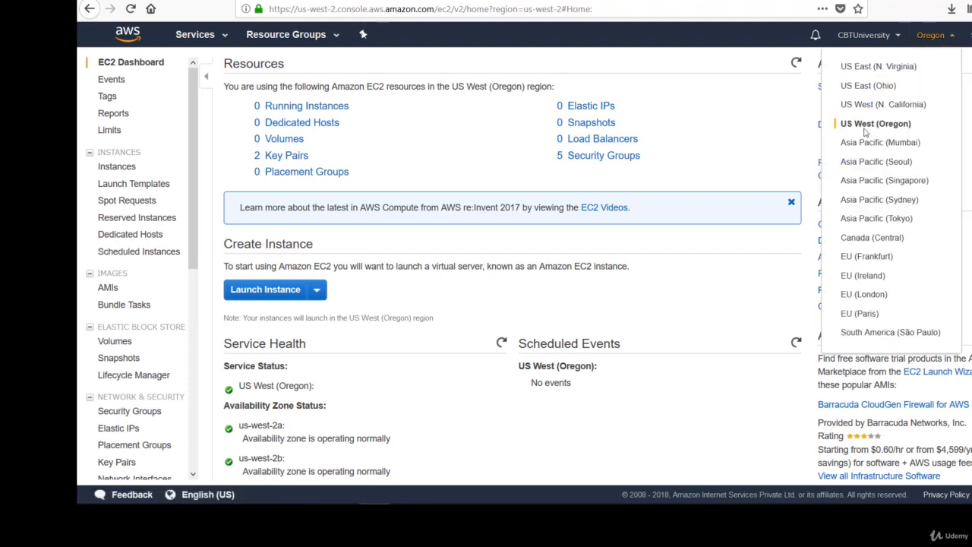
left_click(764, 94)
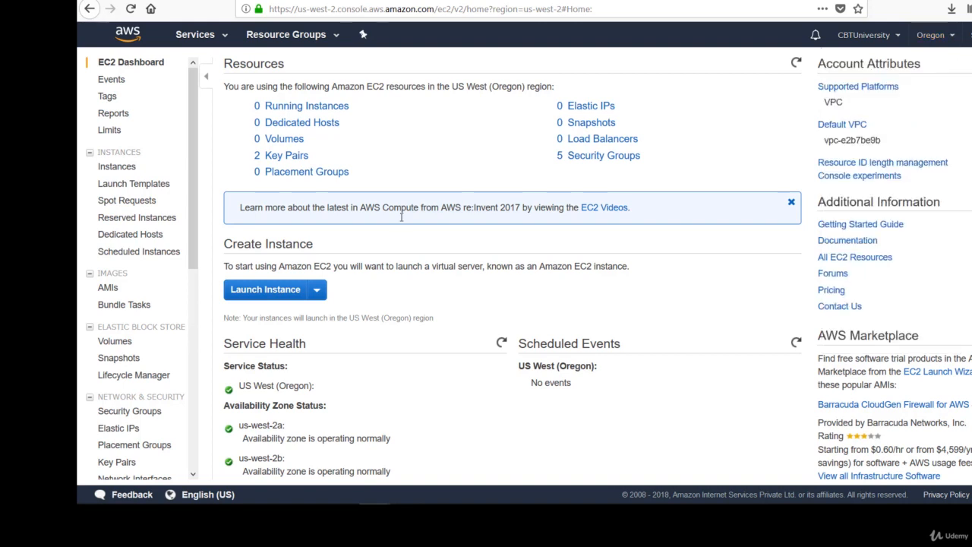
Step: Start launching an EC2 instance with the Amazon Linux 2 AMI (HVM), SSD Volume Type, and the t2.micro instance type
left_click(272, 296)
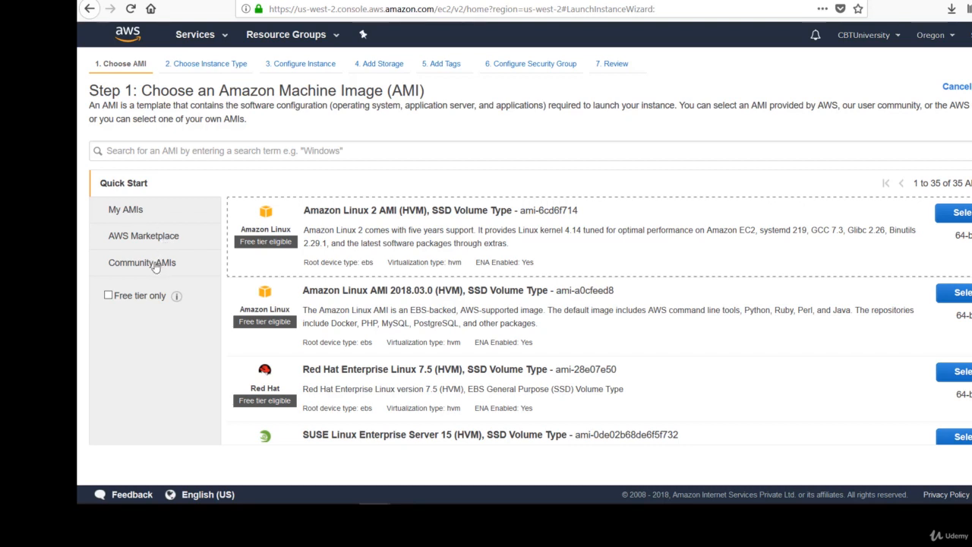
left_click(962, 213)
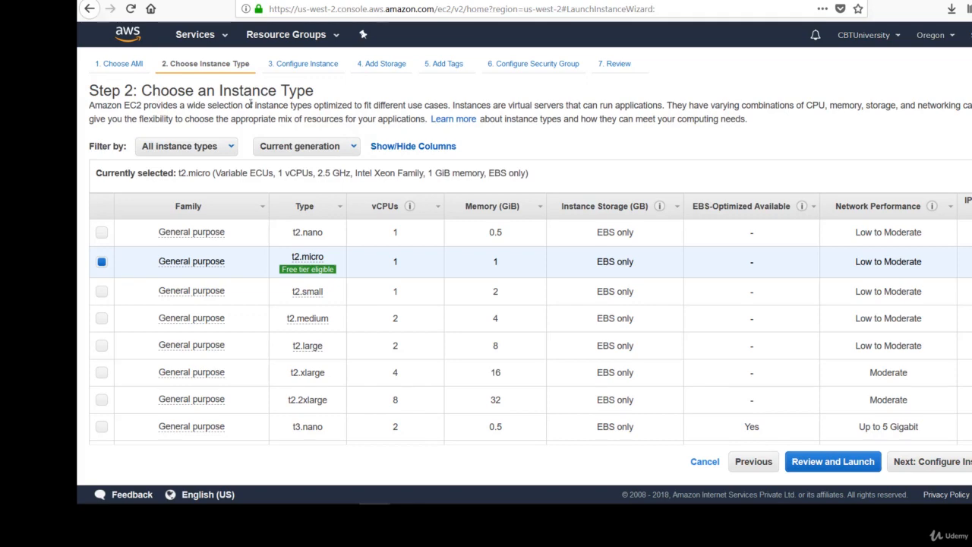
mouse_move(197, 269)
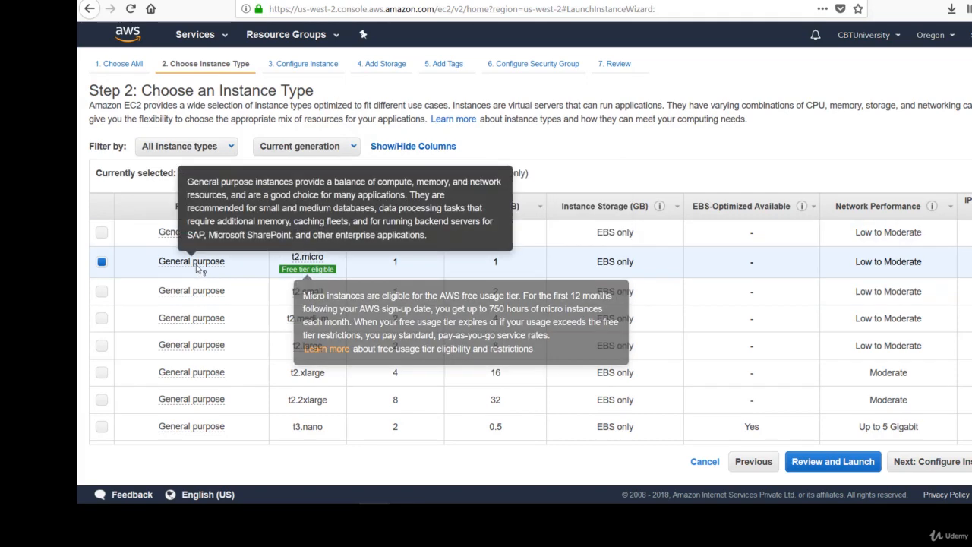
mouse_move(322, 264)
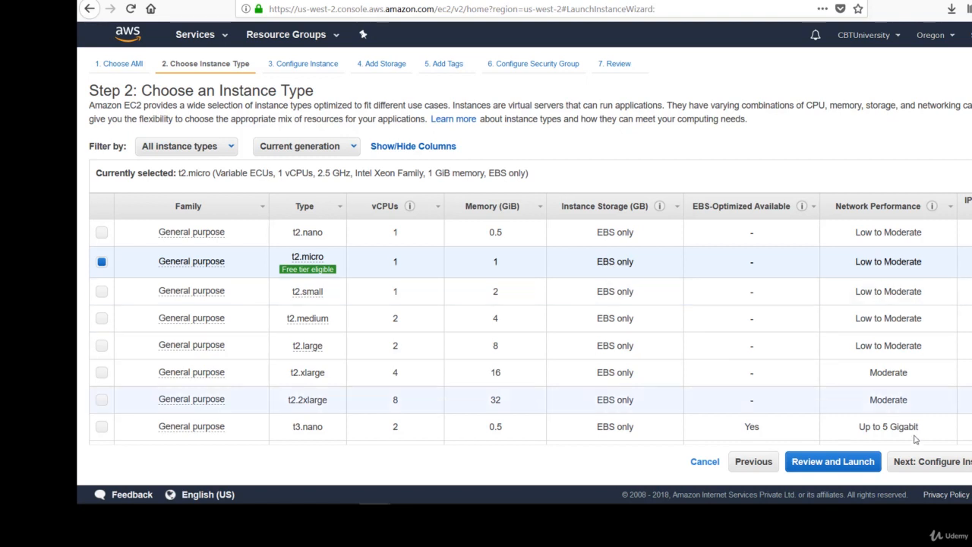
left_click(942, 466)
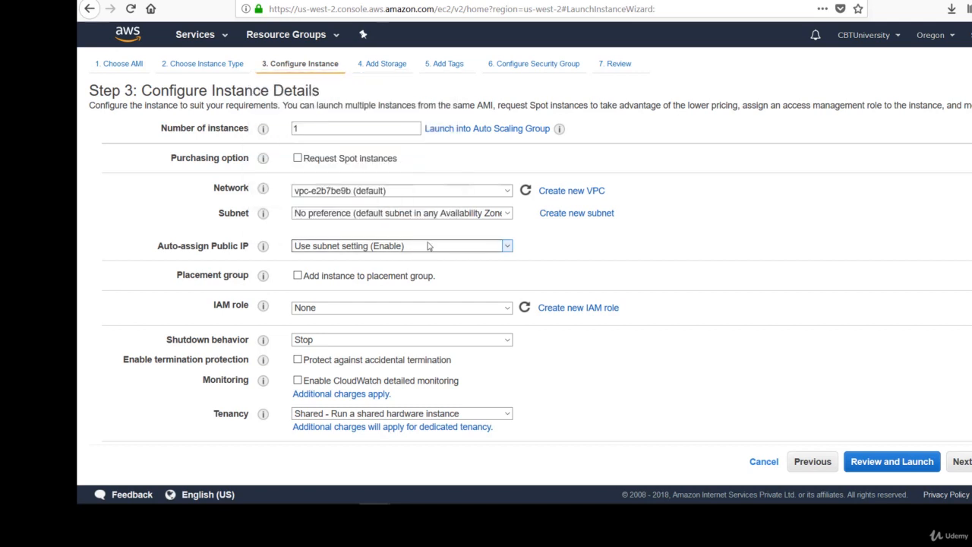
Step: Accept the default instance details and root volume storage, and continue without adding tags up to the security group configuration
left_click(961, 461)
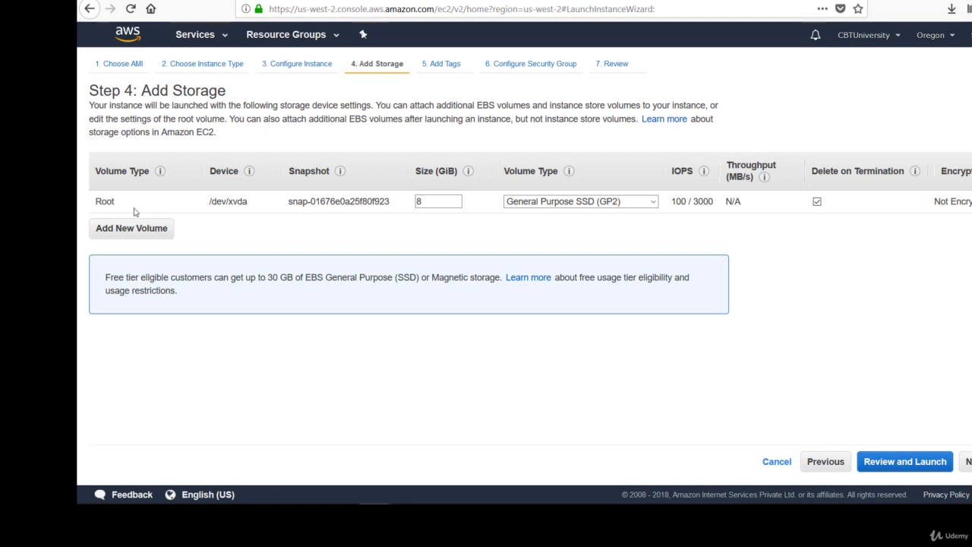
left_click(447, 201)
left_click(968, 461)
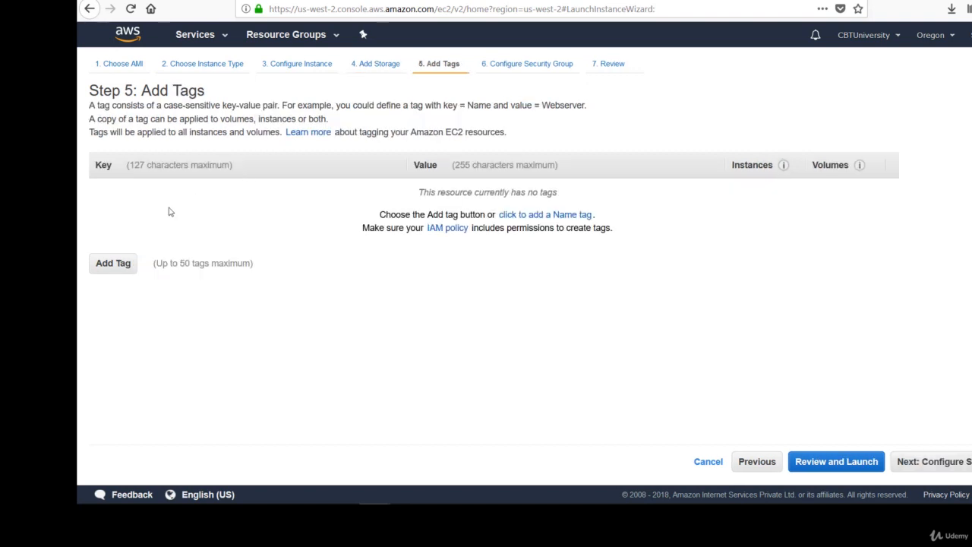
left_click(965, 464)
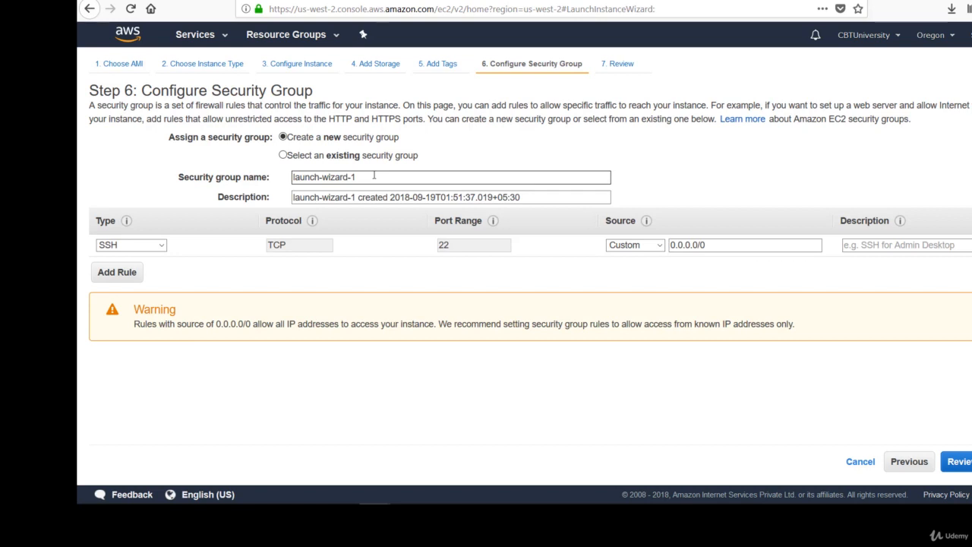
Step: Create a new security group named secgroup-new allowing SSH on port 22 from 0.0.0.0/0, and proceed to the launch review
left_click(284, 155)
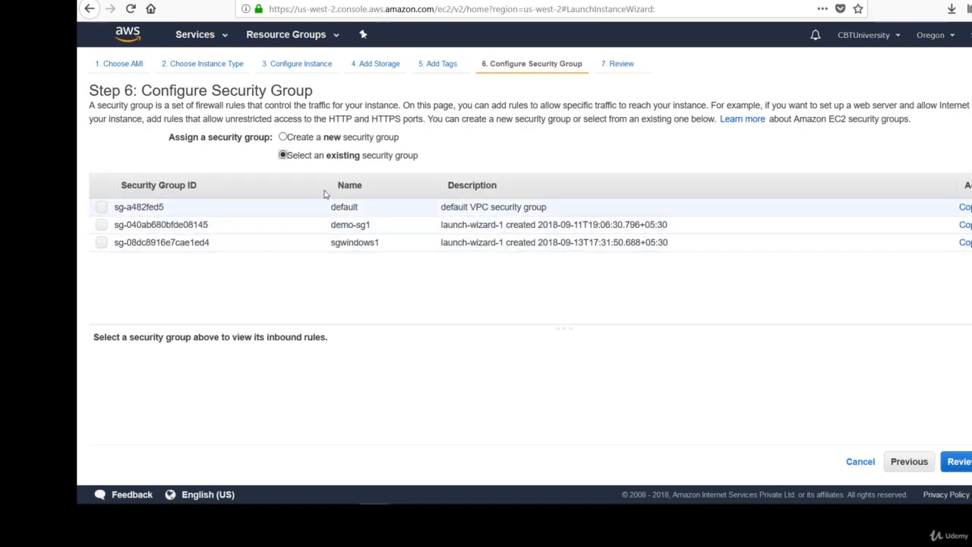
left_click(283, 137)
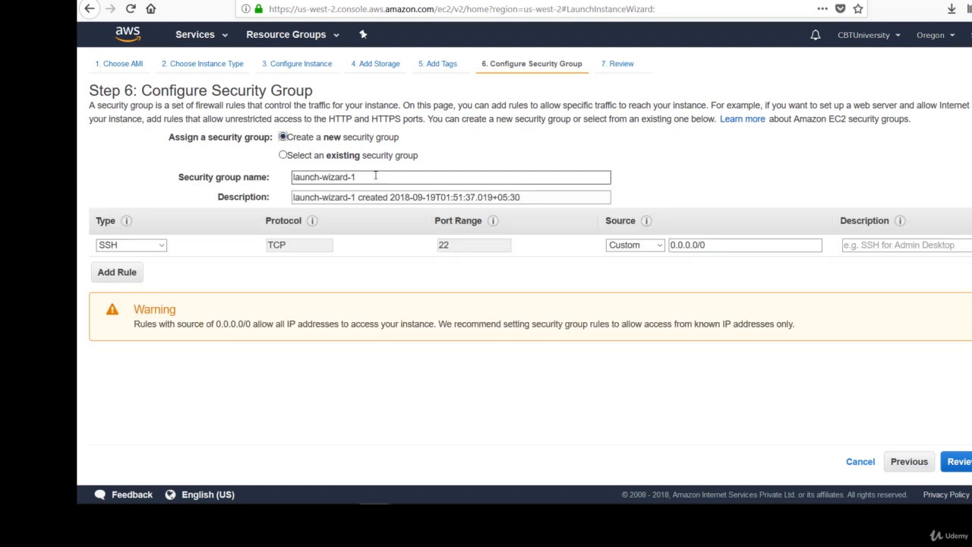
left_click_drag(375, 175, 142, 176)
type("secgroup-new")
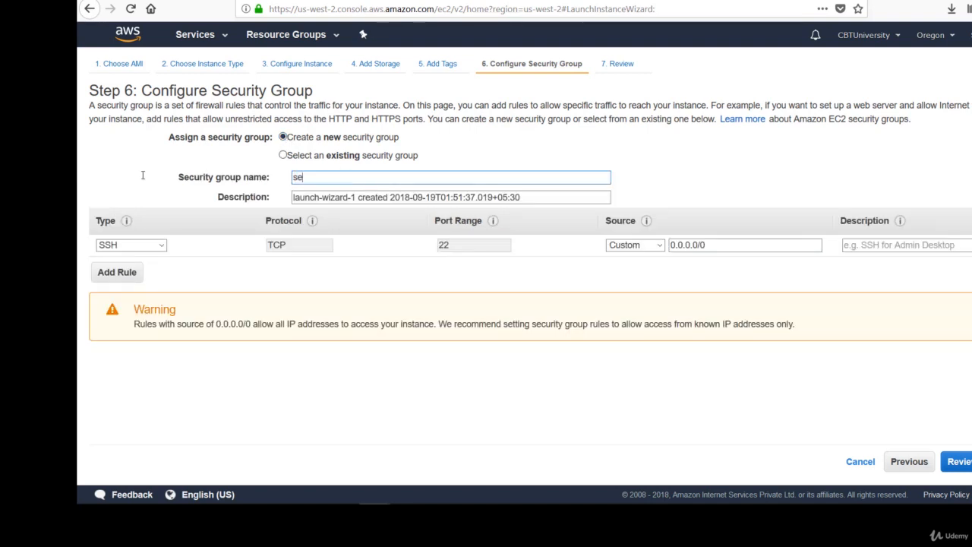
left_click(161, 247)
left_click(161, 248)
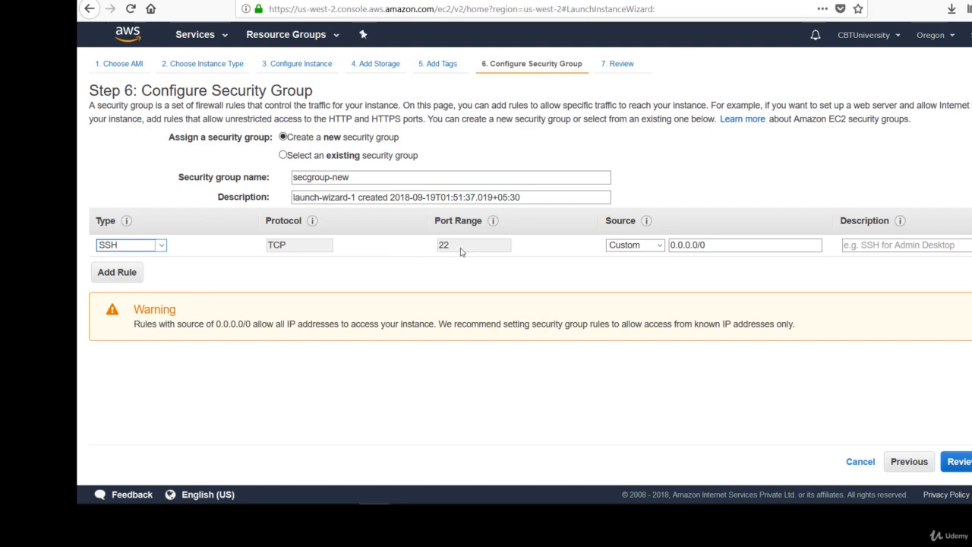
left_click(689, 249)
left_click(954, 461)
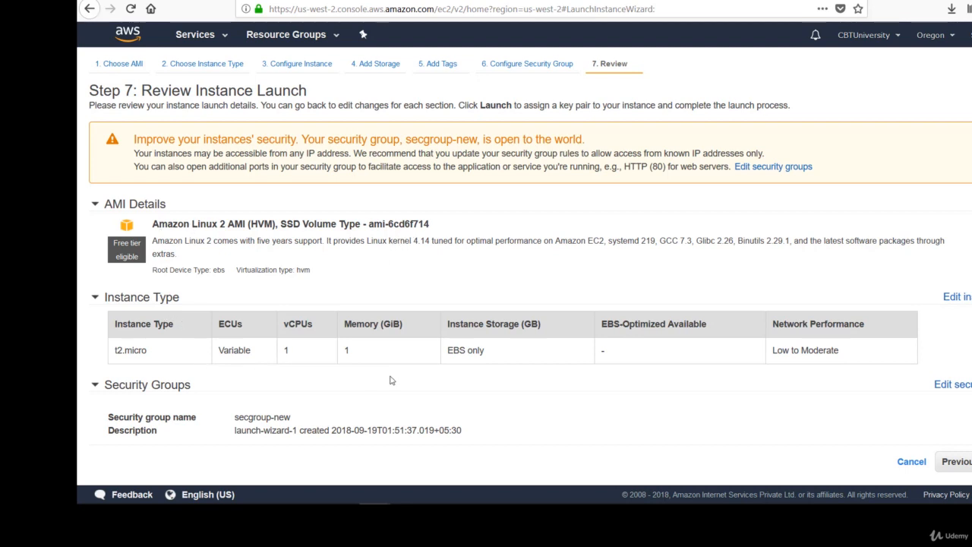
Step: Review the launch summary, expanding the instance details, storage and tags sections
scroll(404, 379, "down", 3)
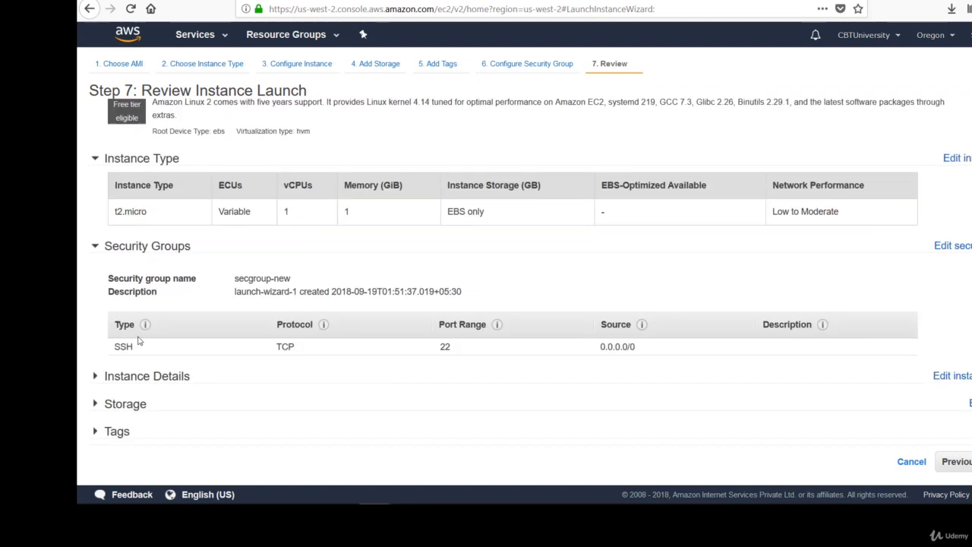
left_click(96, 377)
scroll(458, 403, "down", 5)
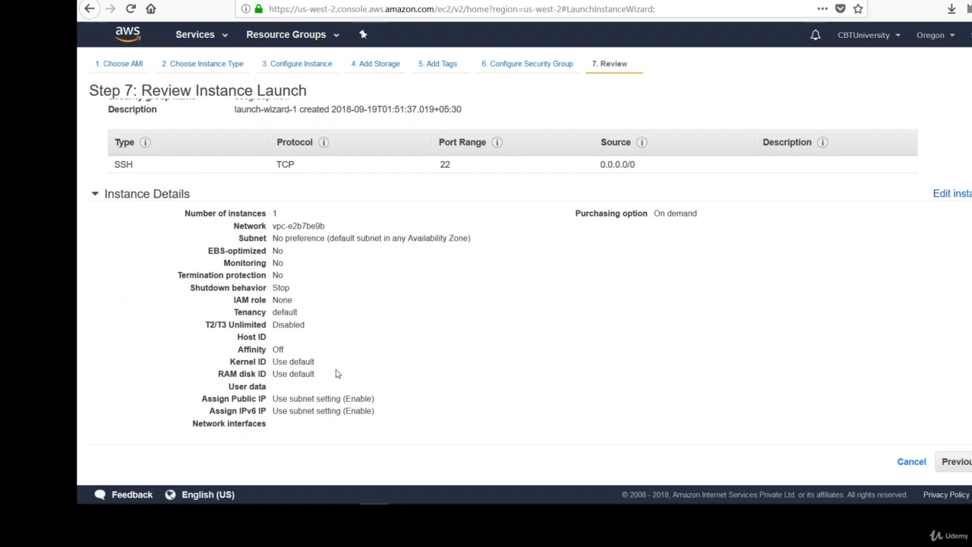
scroll(630, 271, "down", 1)
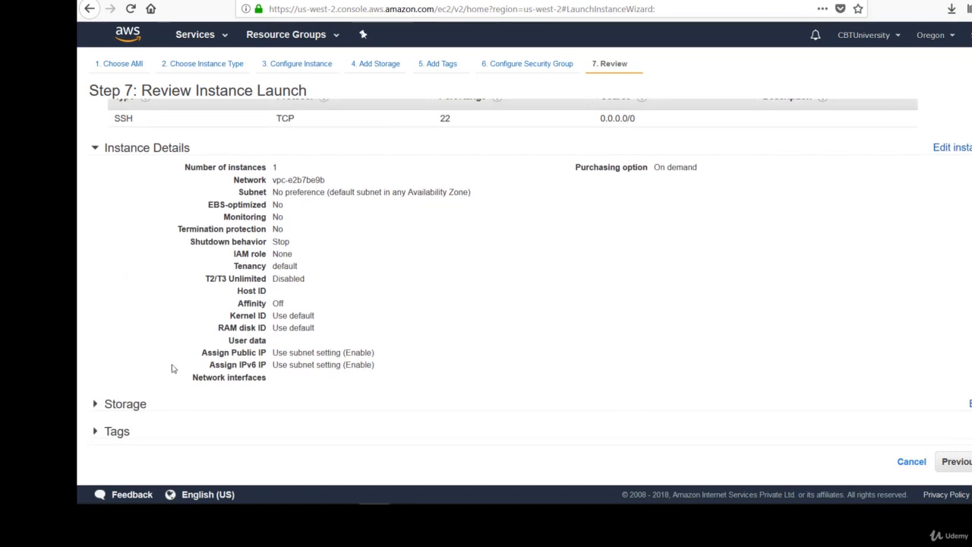
left_click(96, 404)
scroll(228, 418, "down", 2)
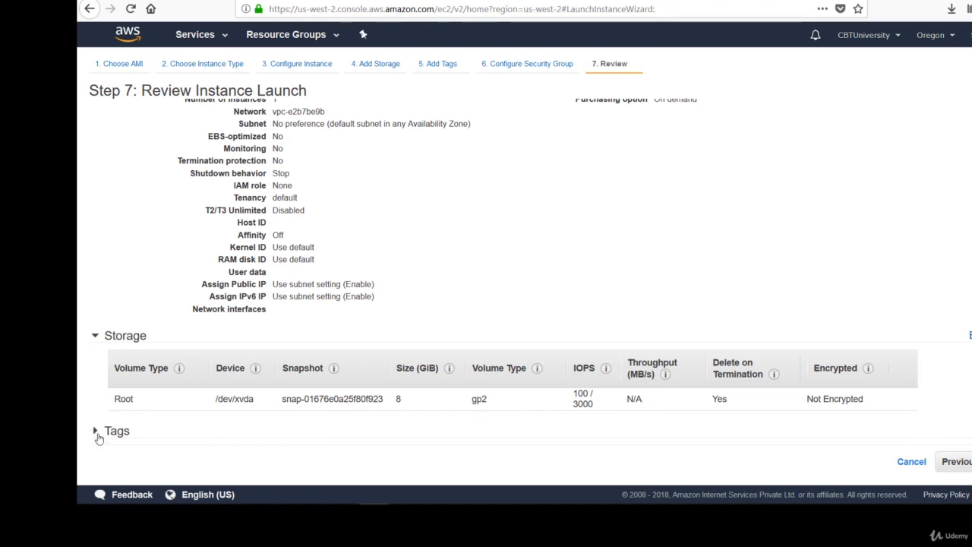
left_click(196, 435)
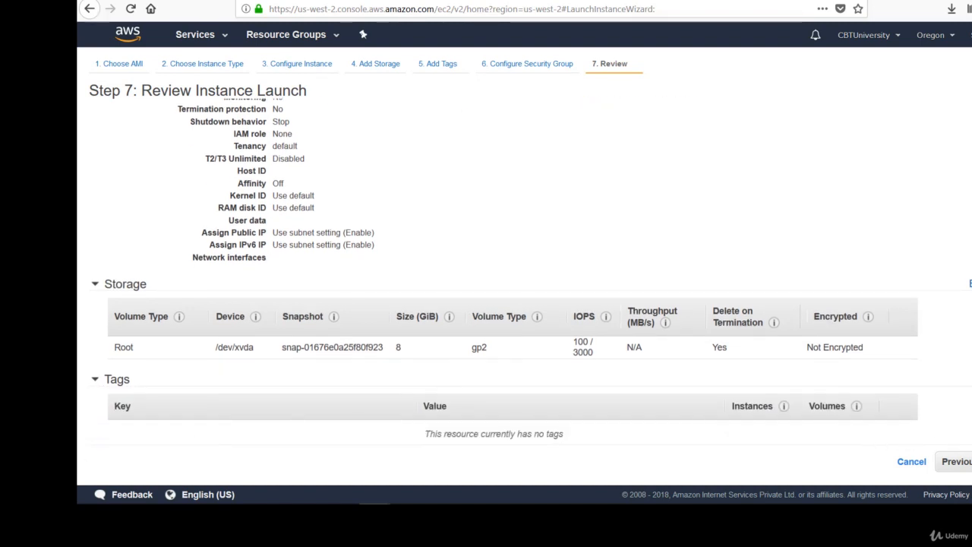
Step: Launch the instance with a new key pair named kp-new, saving its kp-new.pem private key file
left_click(971, 462)
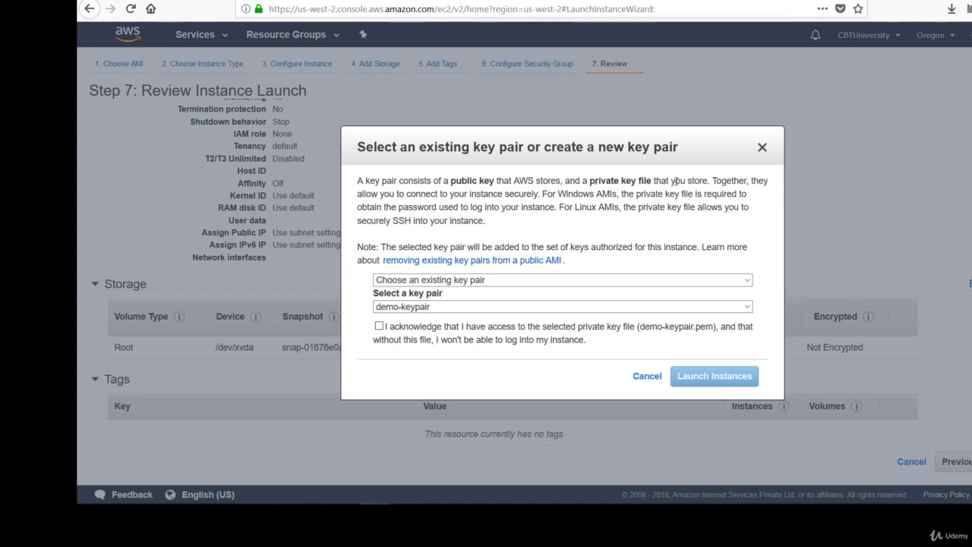
left_click(514, 280)
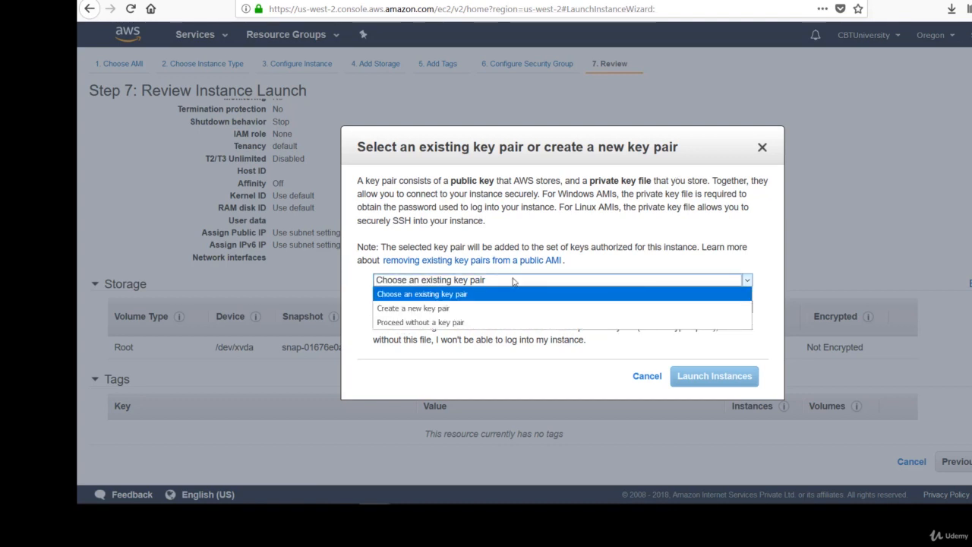
left_click(471, 308)
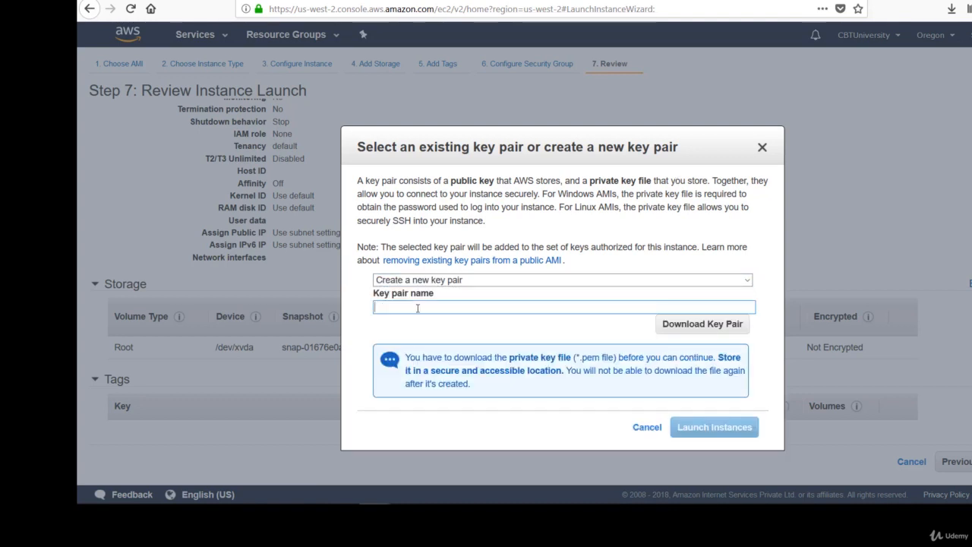
type("kp-new")
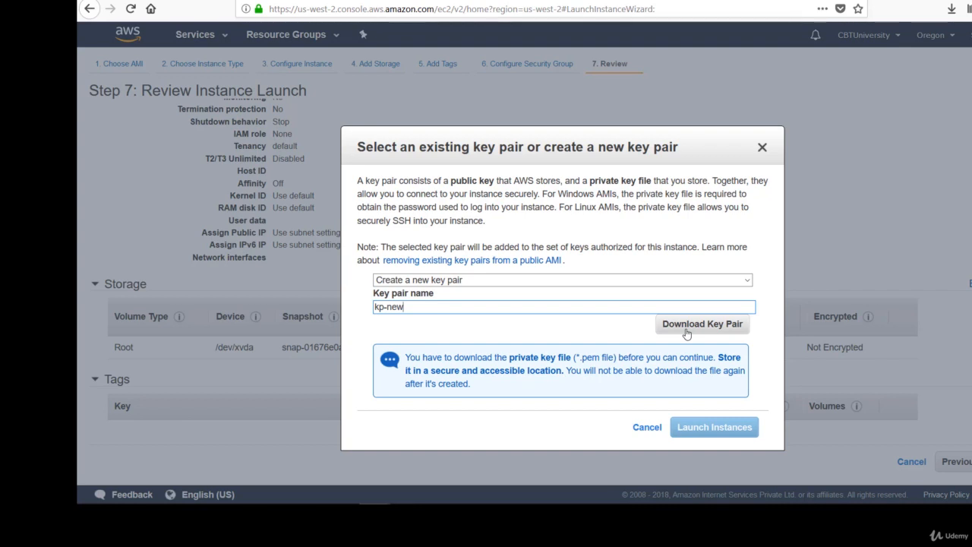
left_click(687, 332)
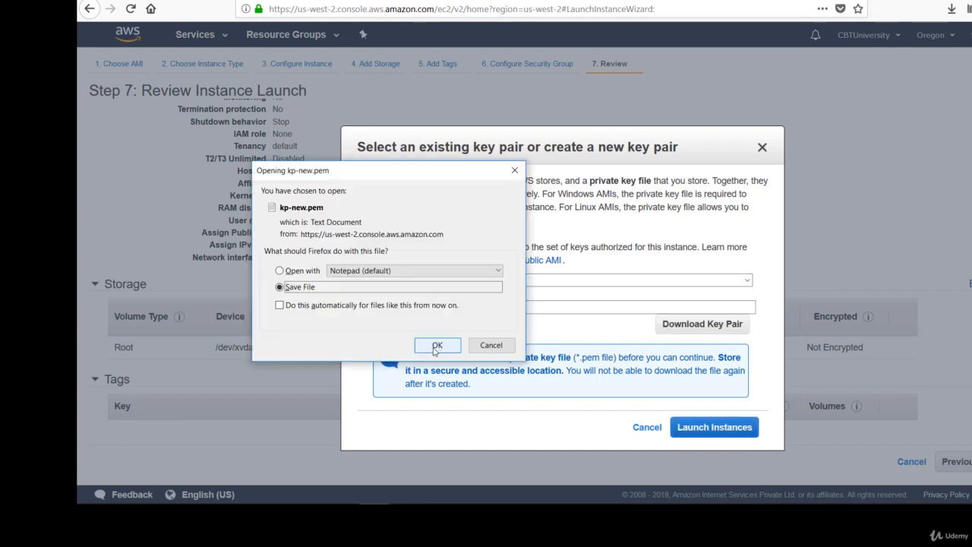
left_click(432, 346)
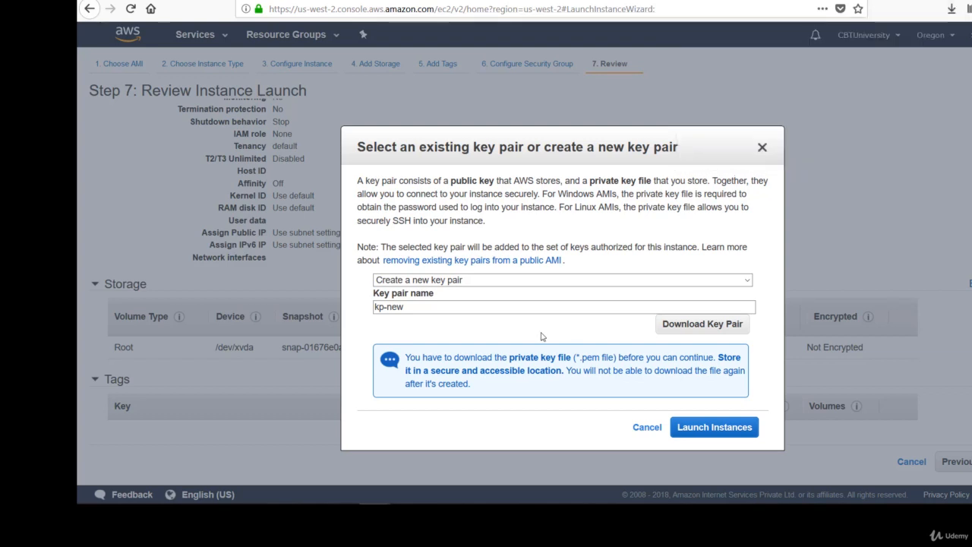
left_click(714, 429)
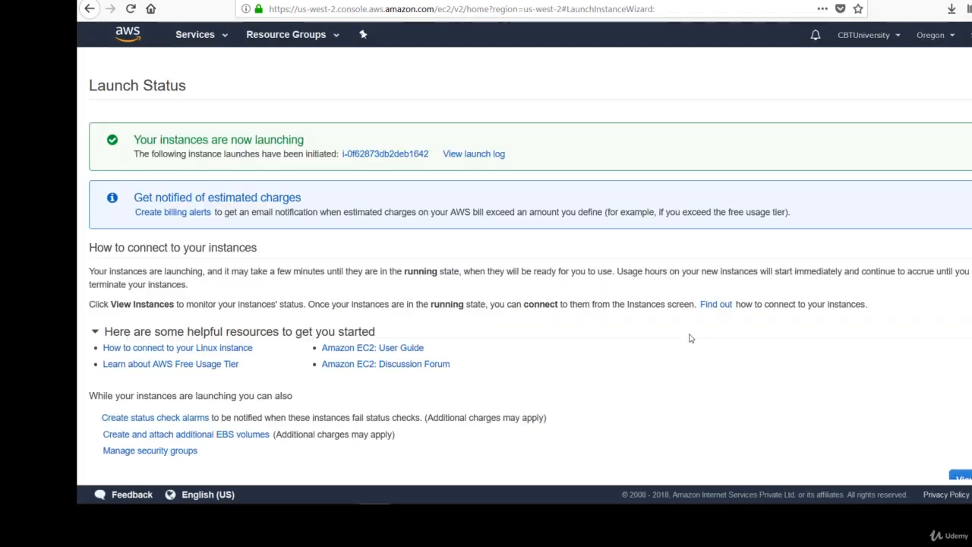
Step: Open the newly launched instance in the instance list and name it ec2-linux1
left_click(387, 192)
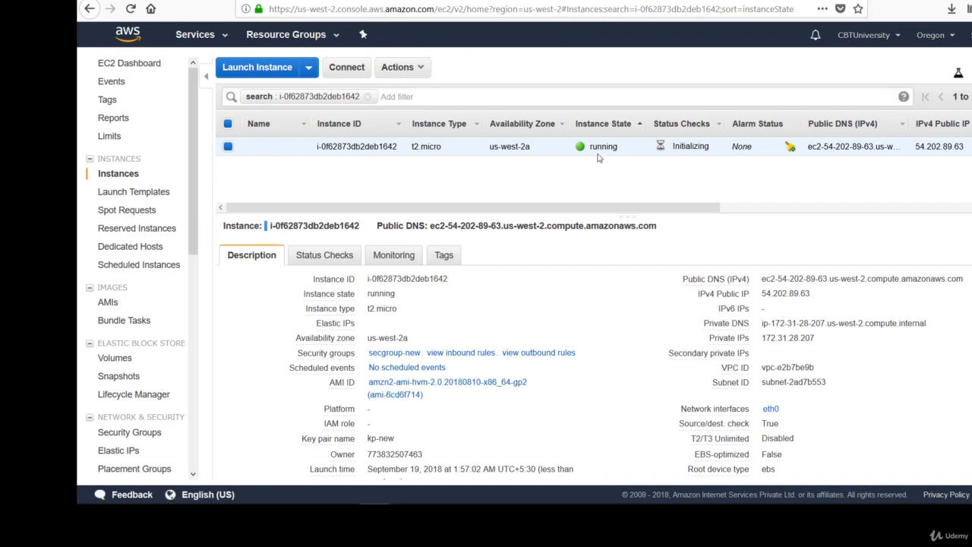
left_click(300, 148)
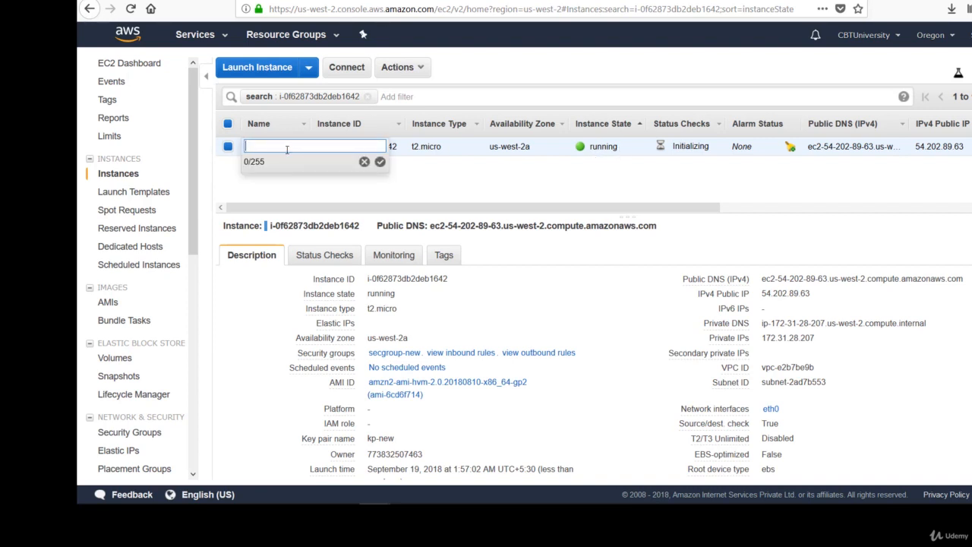
type("ec2-linux1")
left_click(380, 162)
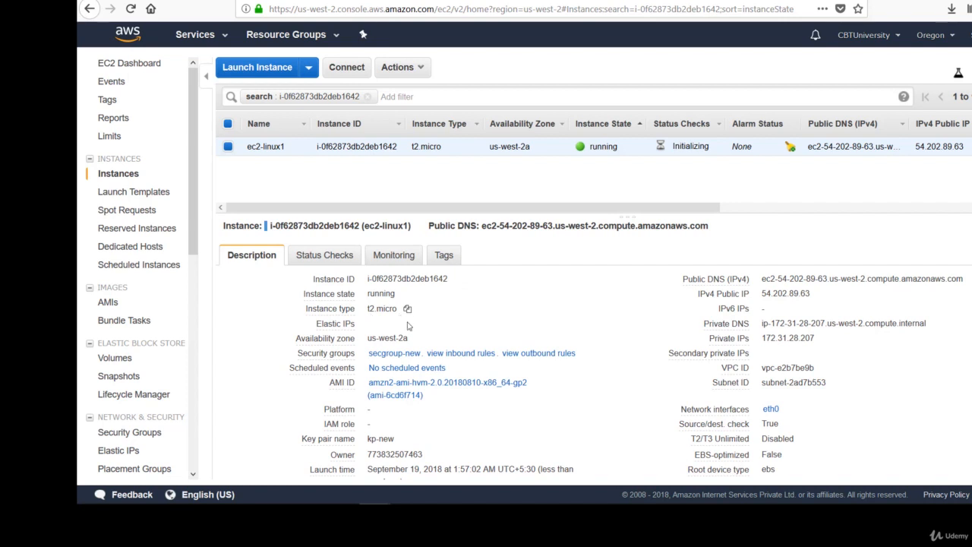
Step: Examine the description details of the ec2-linux1 instance, including its key pair, network and public IP fields
scroll(422, 386, "down", 1)
scroll(423, 388, "down", 3)
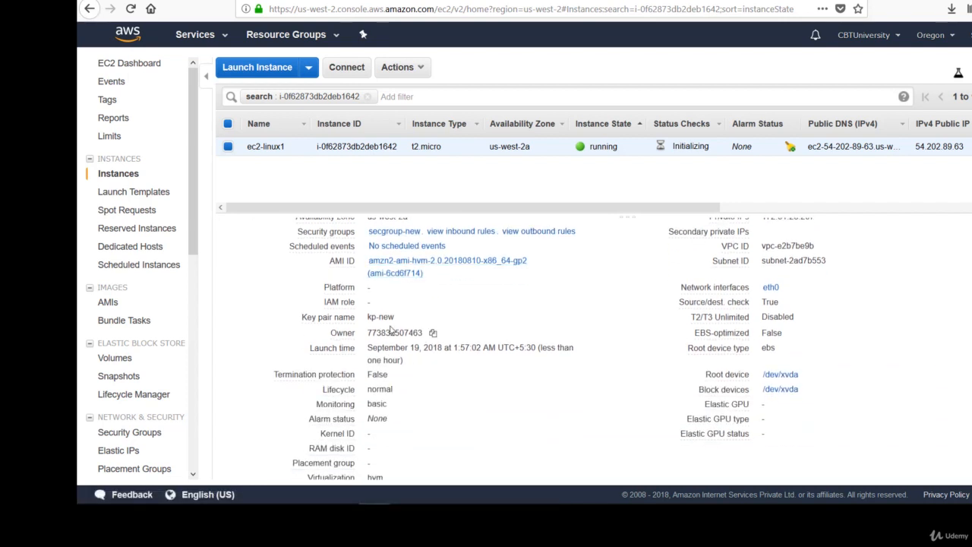
scroll(525, 418, "down", 1)
scroll(814, 285, "up", 5)
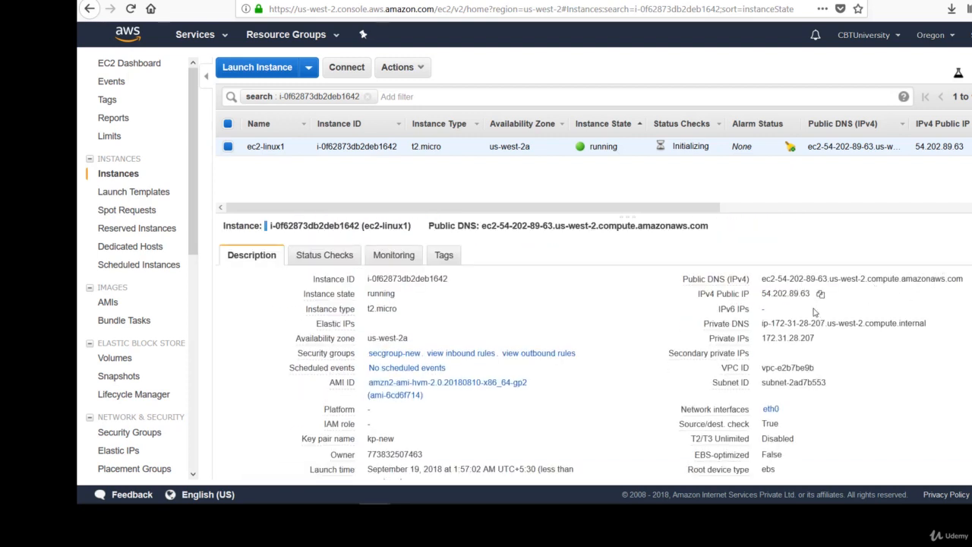
Step: Review the CloudWatch metric graphs of the ec2-linux1 instance and check the detailed monitoring option without enabling it
left_click(393, 254)
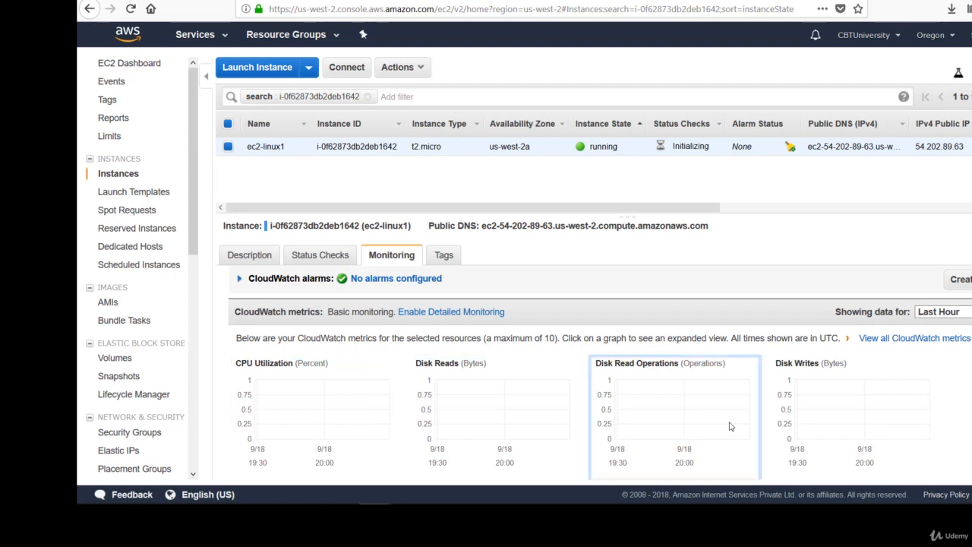
scroll(730, 426, "down", 3)
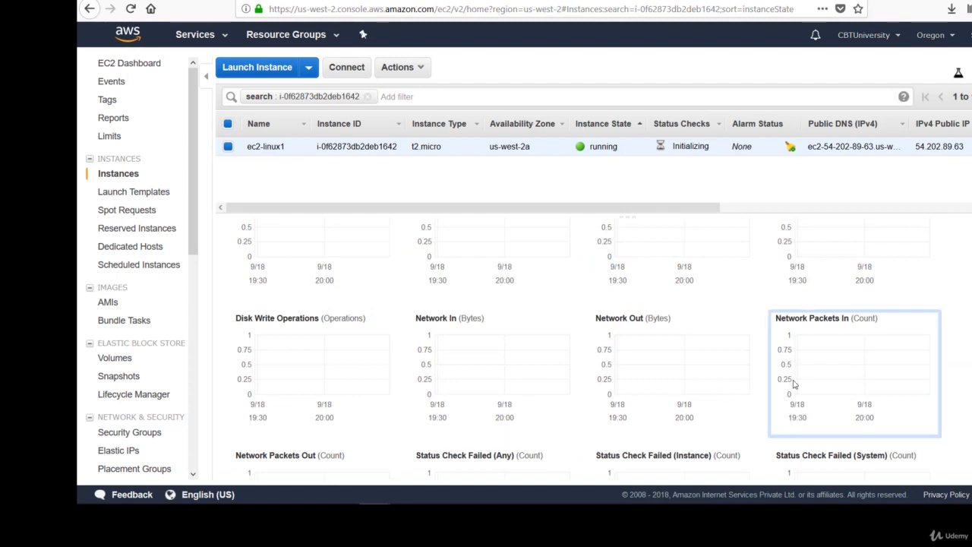
scroll(790, 384, "down", 2)
scroll(798, 276, "up", 2)
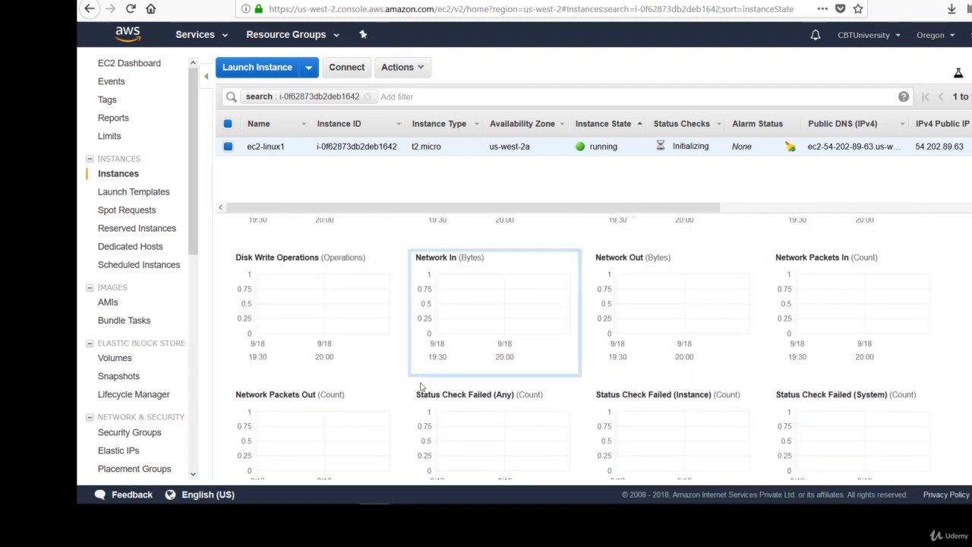
scroll(442, 408, "down", 2)
scroll(442, 408, "down", 1)
scroll(471, 350, "up", 5)
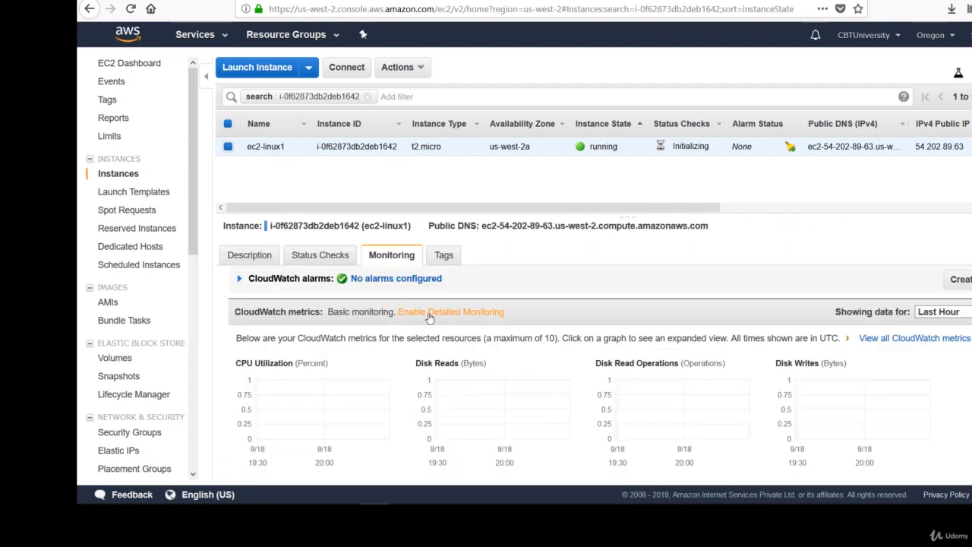
left_click(430, 313)
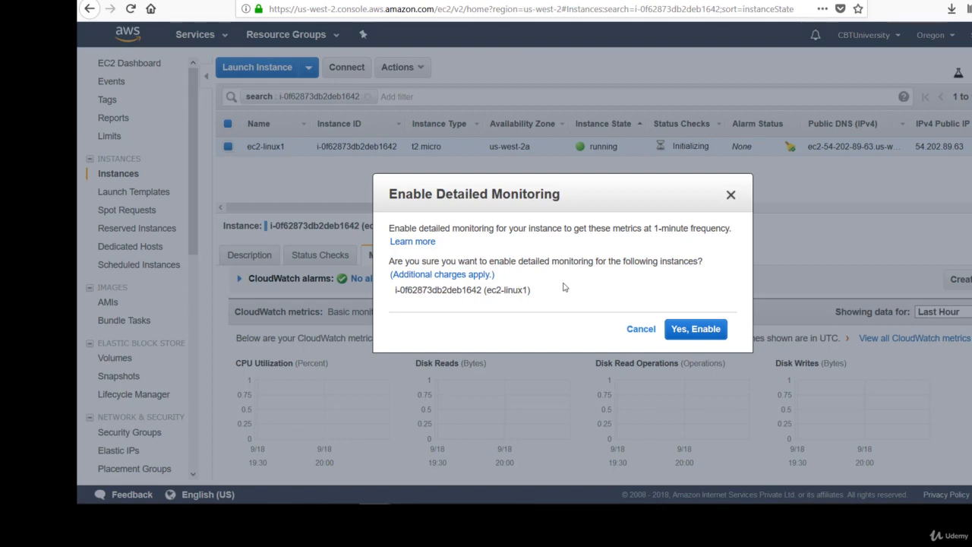
left_click(640, 329)
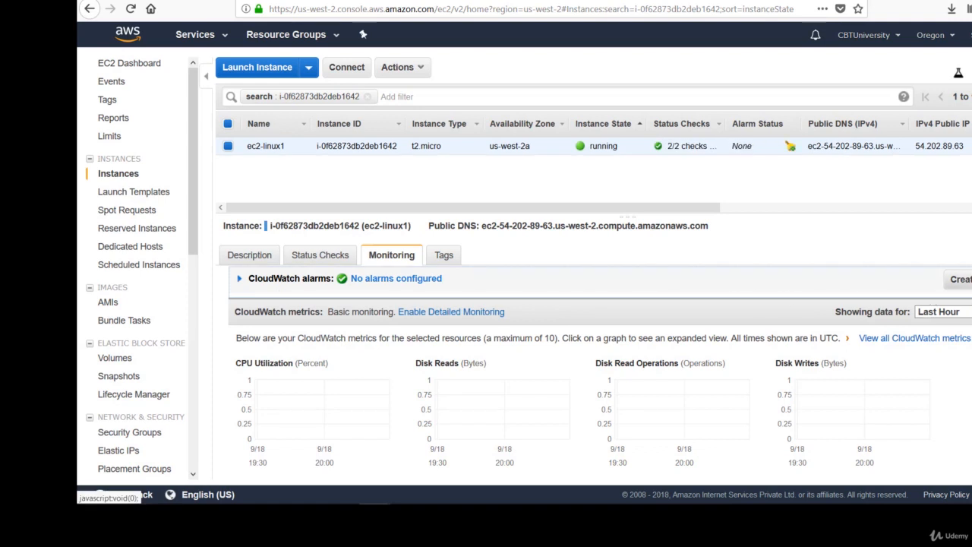
Step: Draft a CloudWatch alarm for ec2-linux1 that triggers when average CPU Utilization is >= 75 percent
left_click(965, 282)
mouse_move(563, 241)
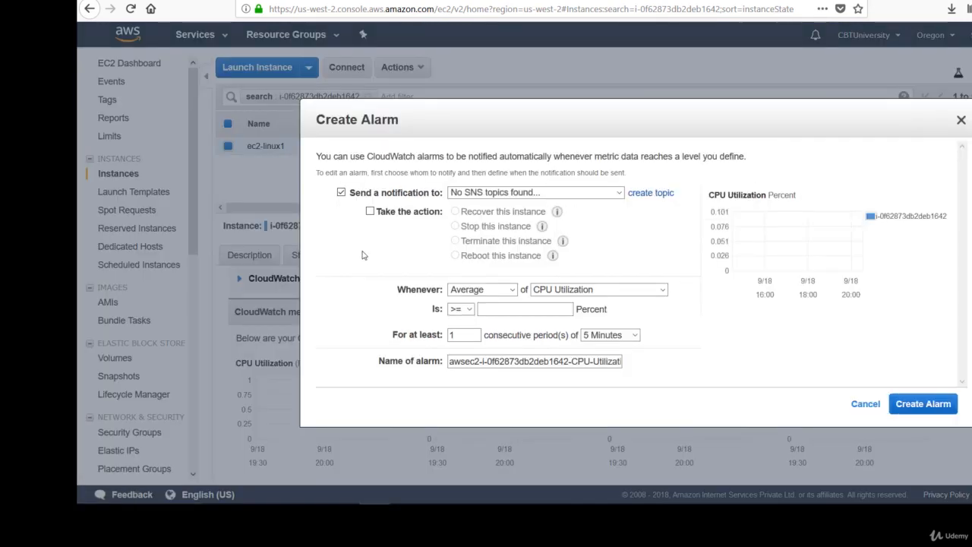
left_click(510, 293)
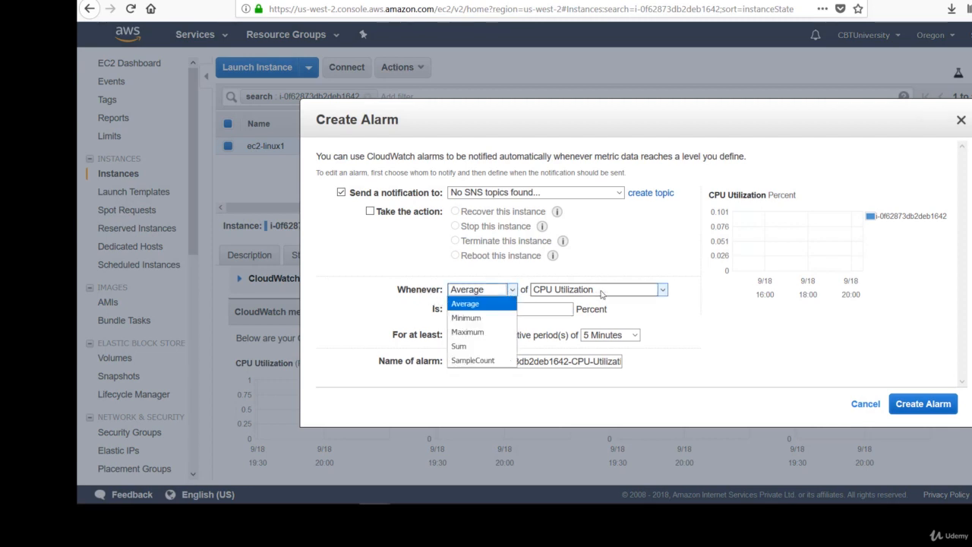
left_click(664, 292)
left_click(666, 291)
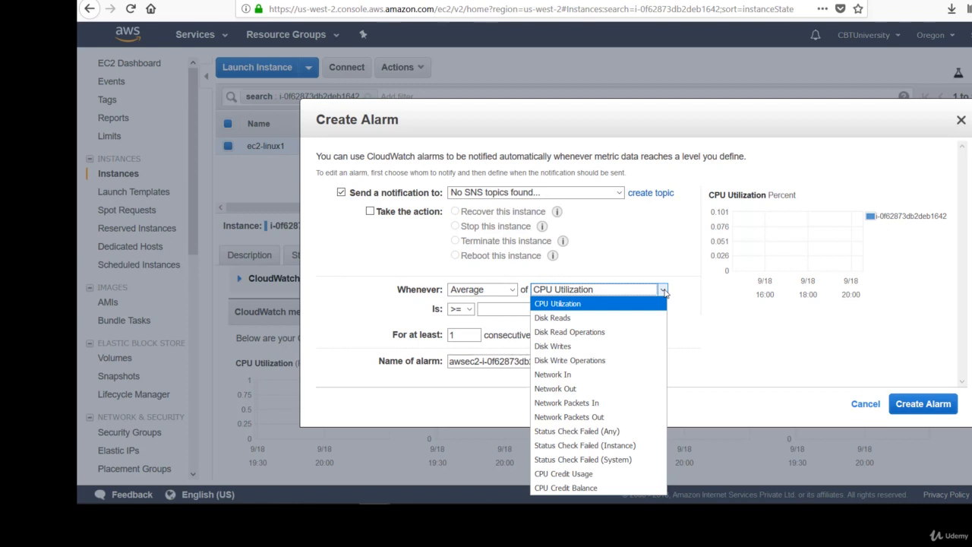
left_click(661, 295)
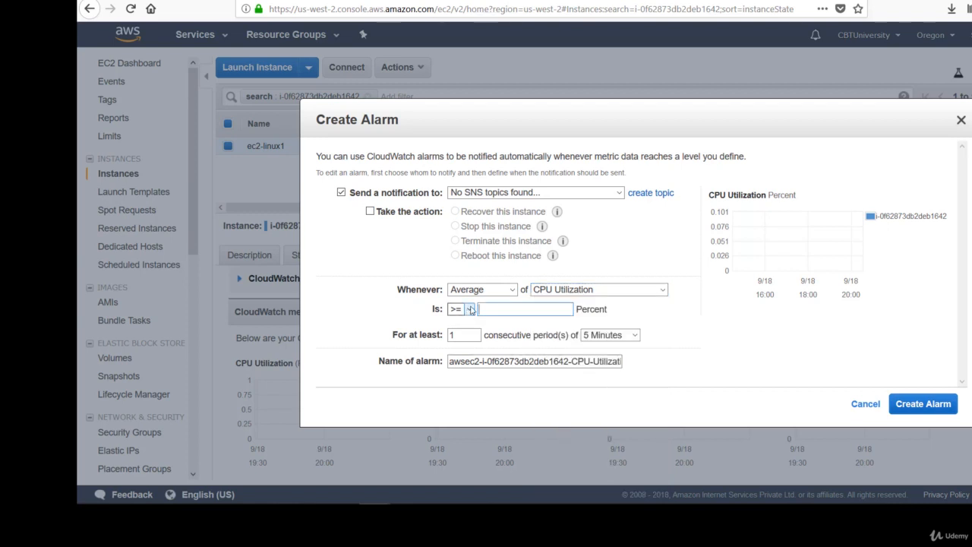
left_click(471, 310)
left_click(471, 310)
left_click(496, 309)
type("75")
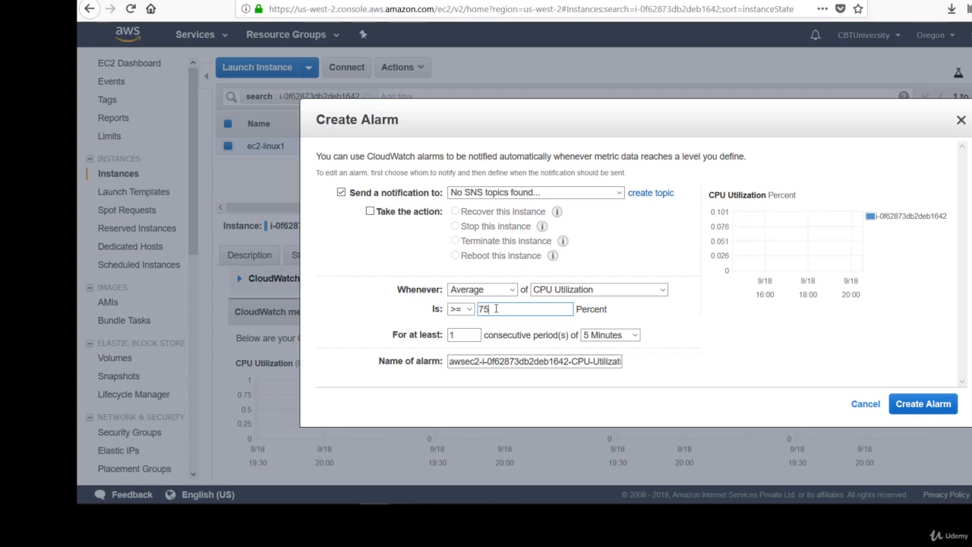
Step: Keep the alarm's period at 5 Minutes and name the alarm cpu75
left_click(413, 339)
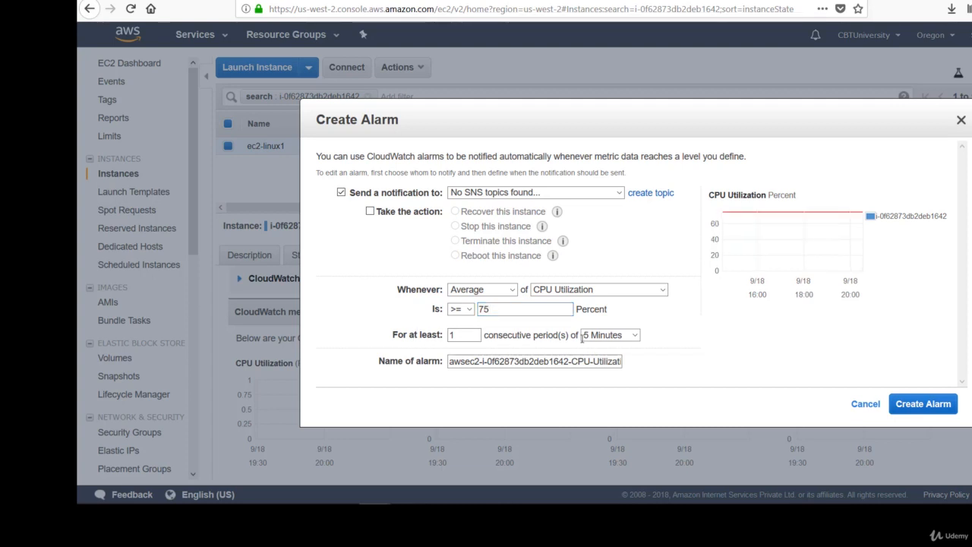
left_click(637, 339)
left_click(630, 343)
key("Tab")
type("cpu75")
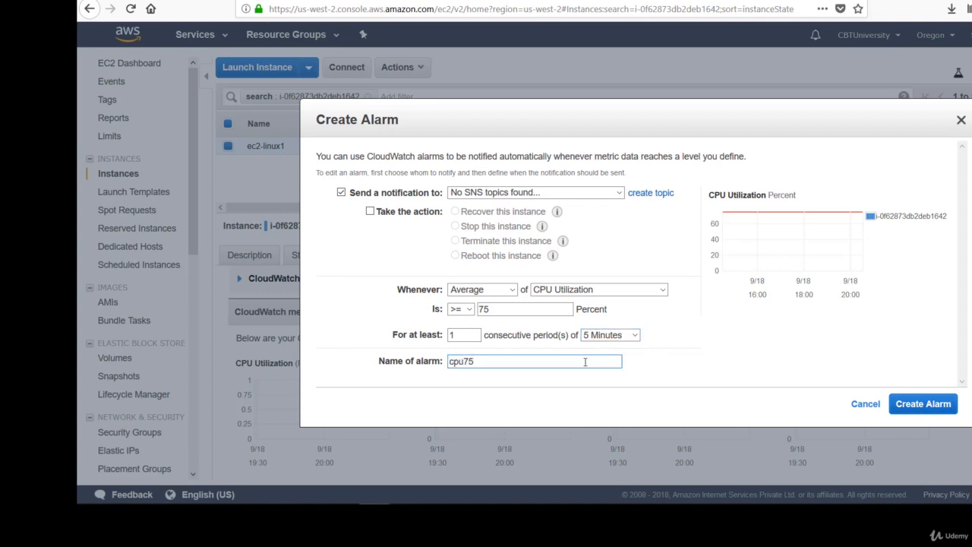
Step: Enable the alarm's instance action and start a new notification topic with its own recipients
left_click(370, 211)
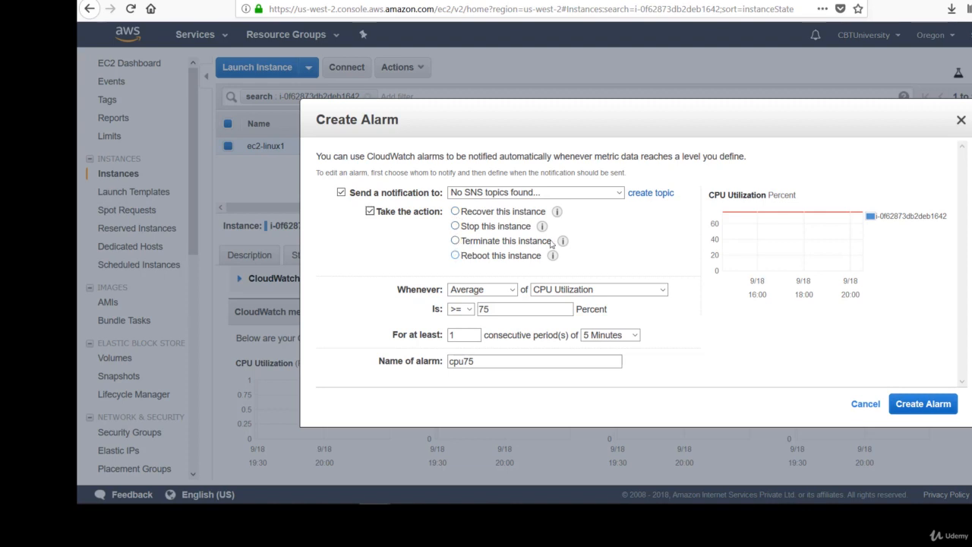
left_click(648, 193)
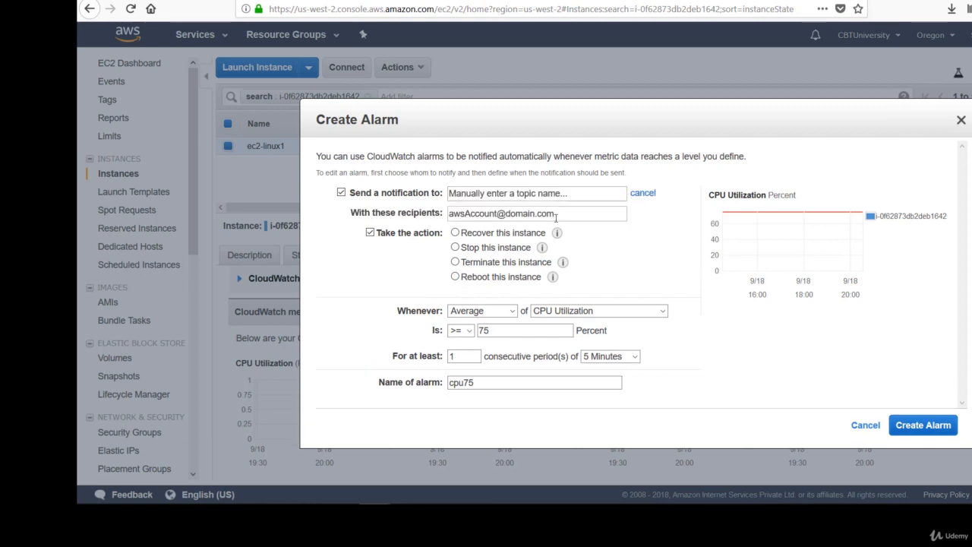
left_click(454, 217)
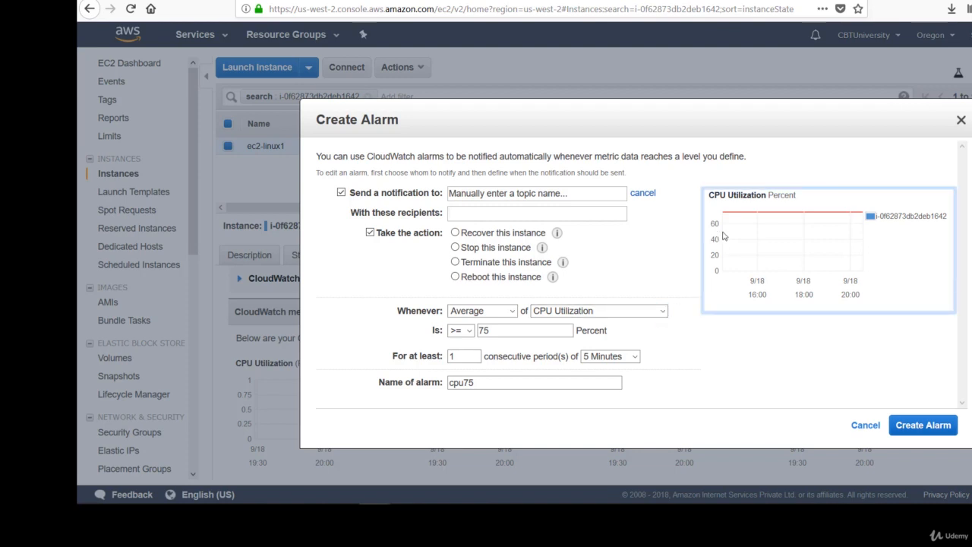
Step: Switch the alarm metric to Network In and discard the alarm
left_click(663, 311)
left_click(553, 183)
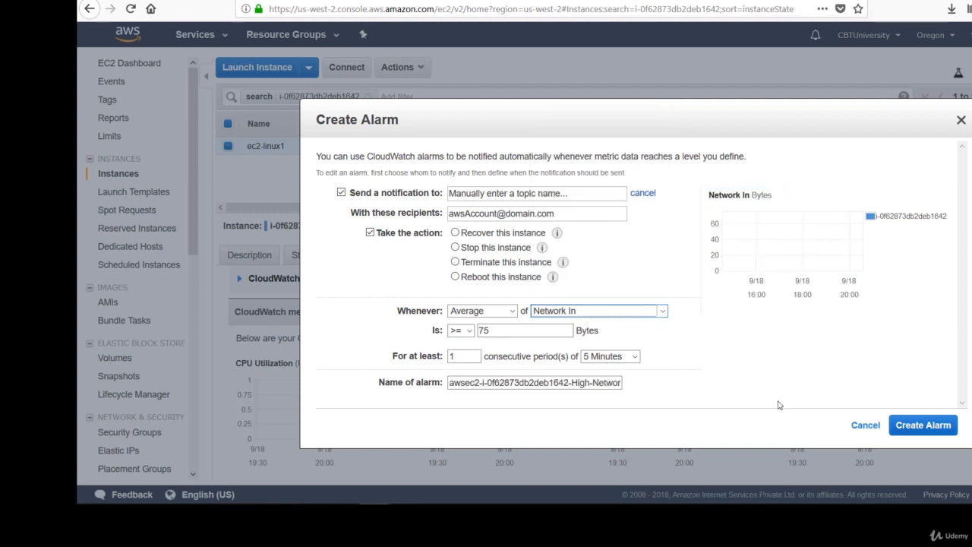
left_click(851, 428)
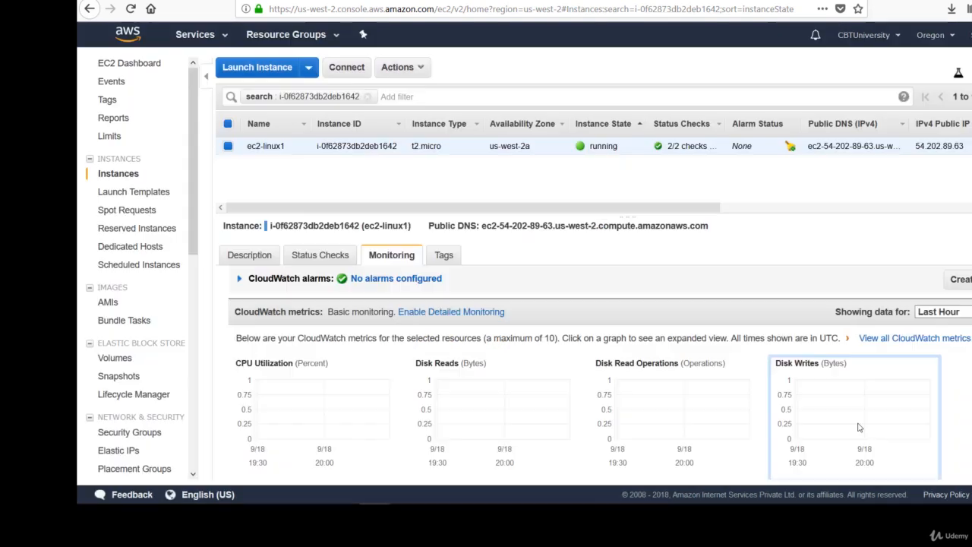
Step: Look through the state, settings and image actions for ec2-linux1 and open its connection instructions
left_click(420, 70)
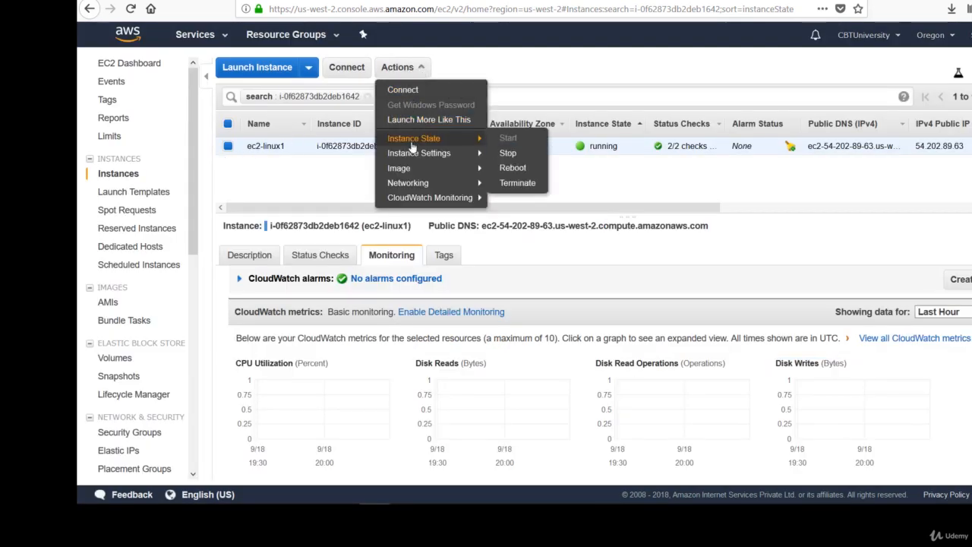
mouse_move(435, 143)
mouse_move(411, 157)
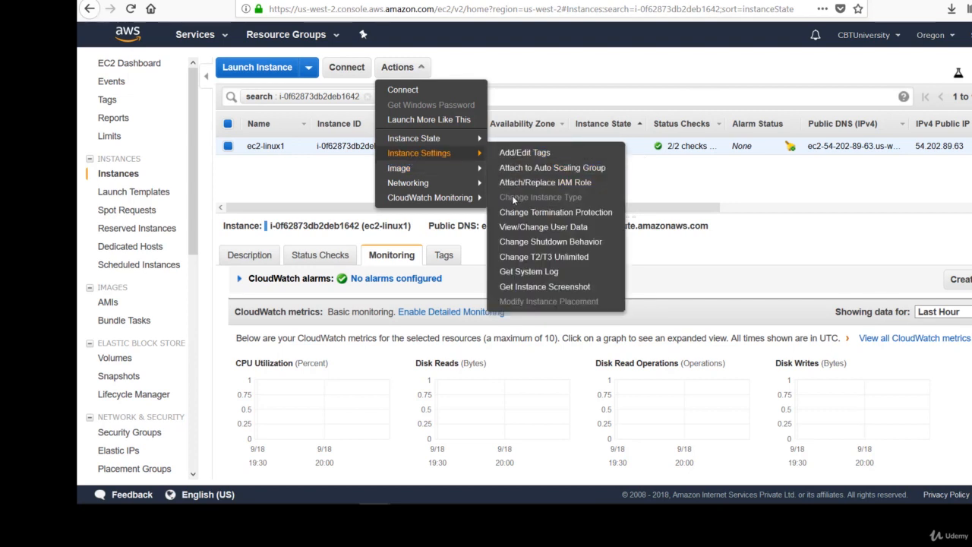
mouse_move(416, 177)
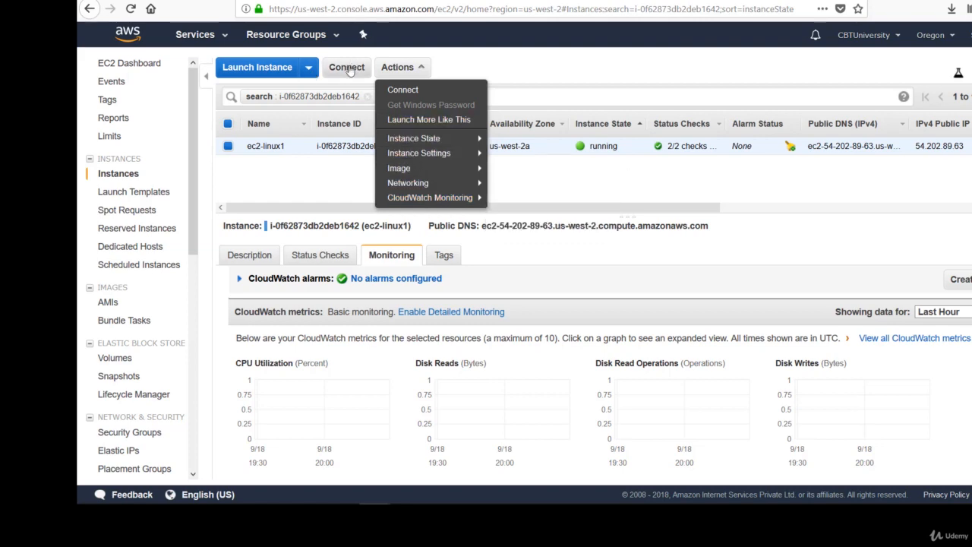
left_click(348, 68)
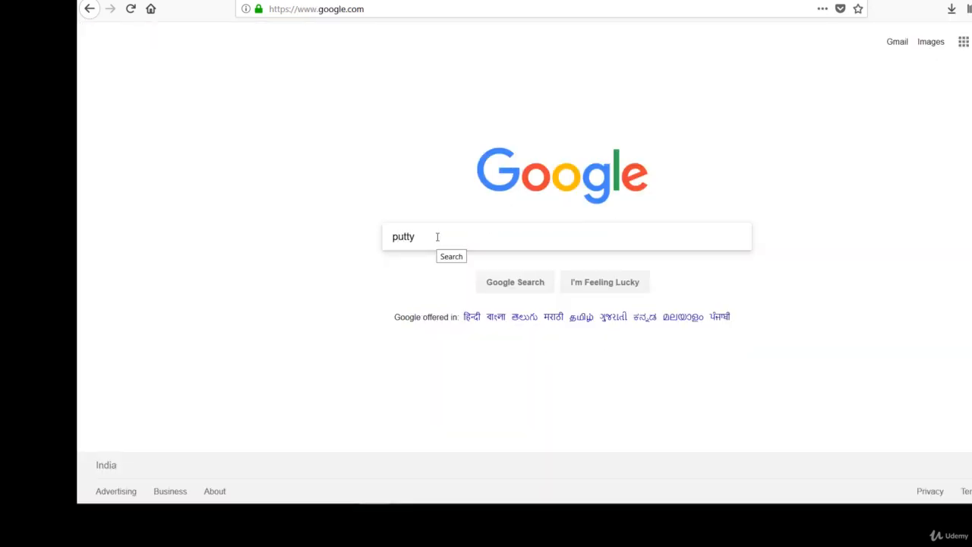
Step: Search Google for putty and save the 64-bit Windows installer putty-64bit-0.70-installer.msi from the PuTTY download page
key("Return")
left_click(280, 207)
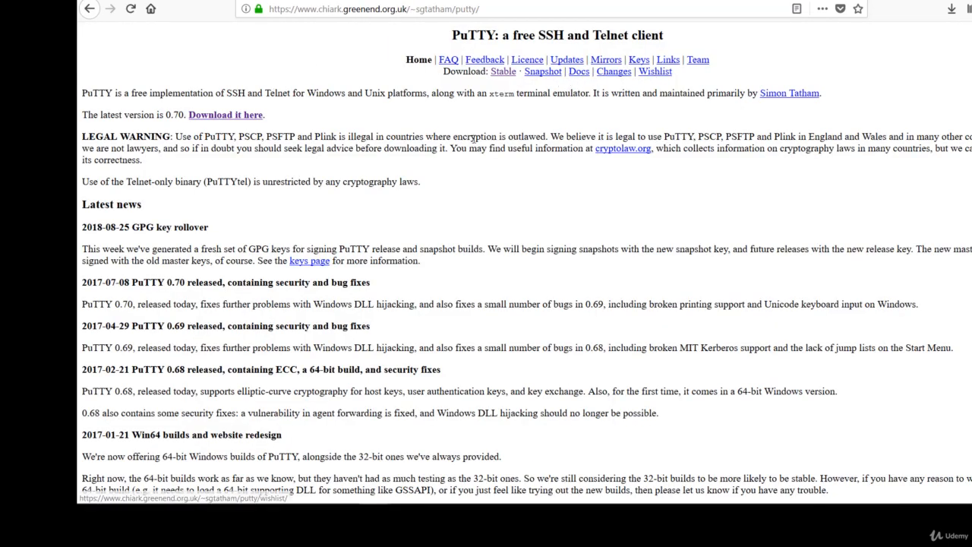
left_click(219, 116)
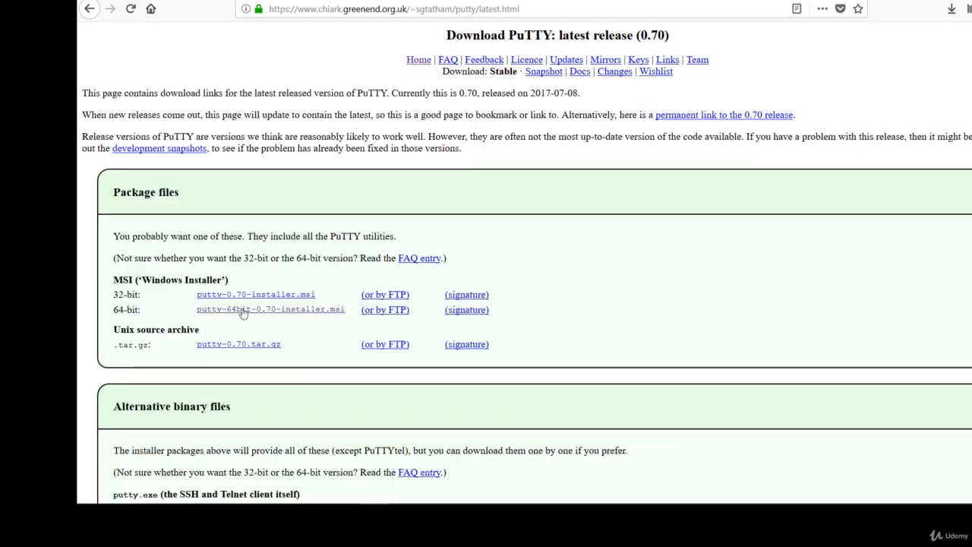
left_click(302, 313)
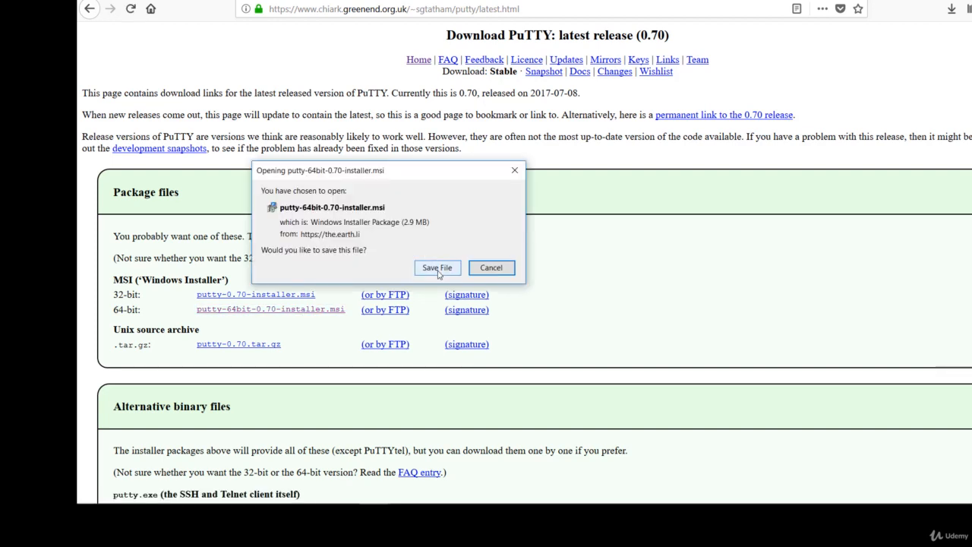
left_click(437, 268)
left_click(604, 275)
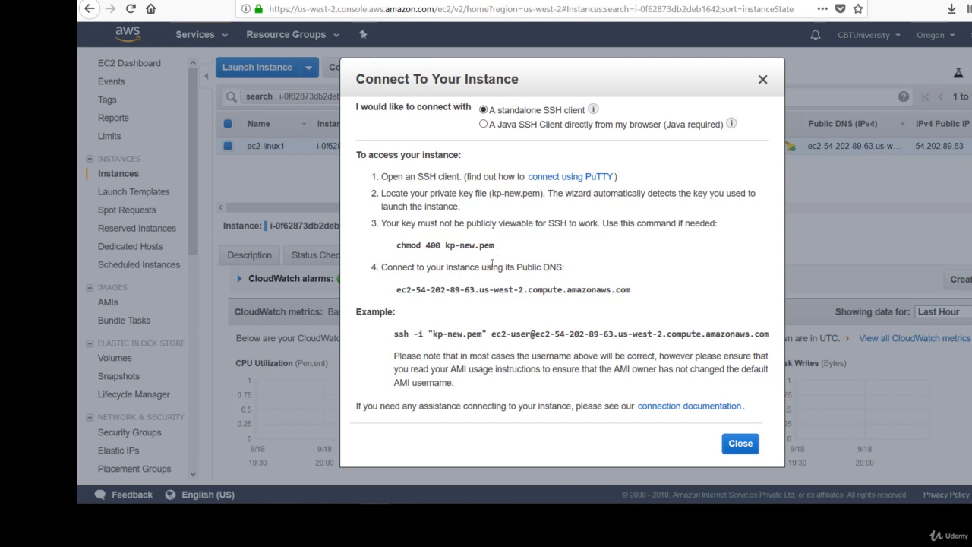
Step: In PuTTY Key Generator, load the kp-new.pem private key from the ec2-linux folder, showing All Files
left_click_drag(743, 138, 724, 136)
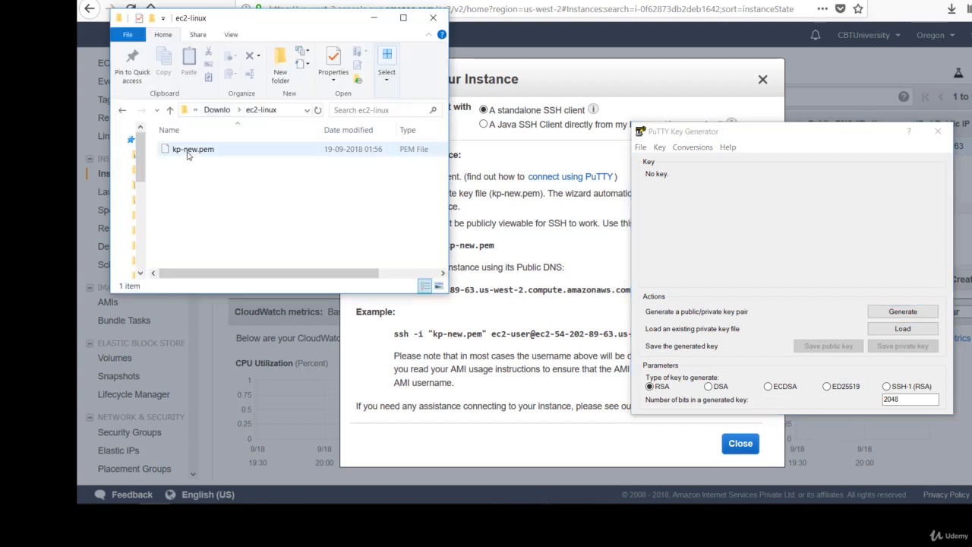
left_click(904, 329)
left_click(843, 233)
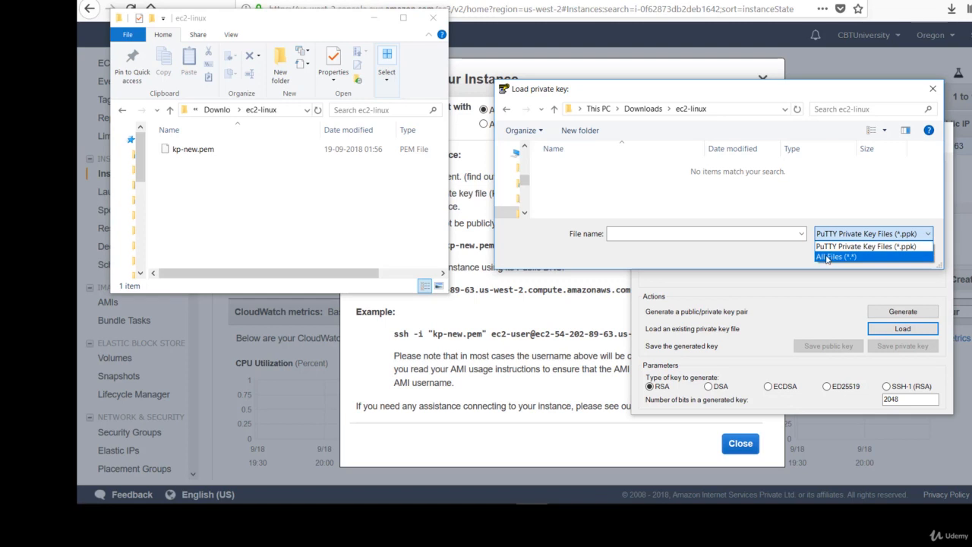
left_click(828, 253)
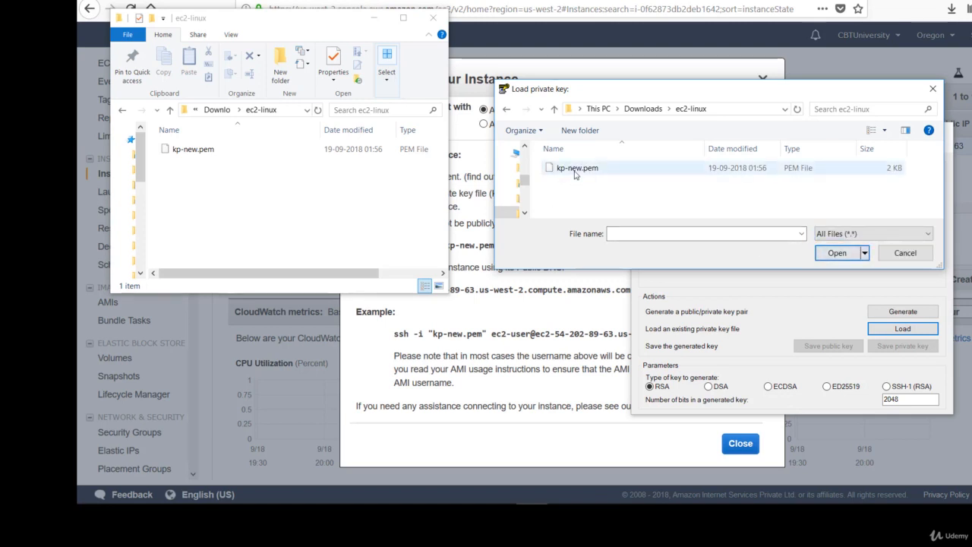
left_click(575, 168)
left_click(837, 252)
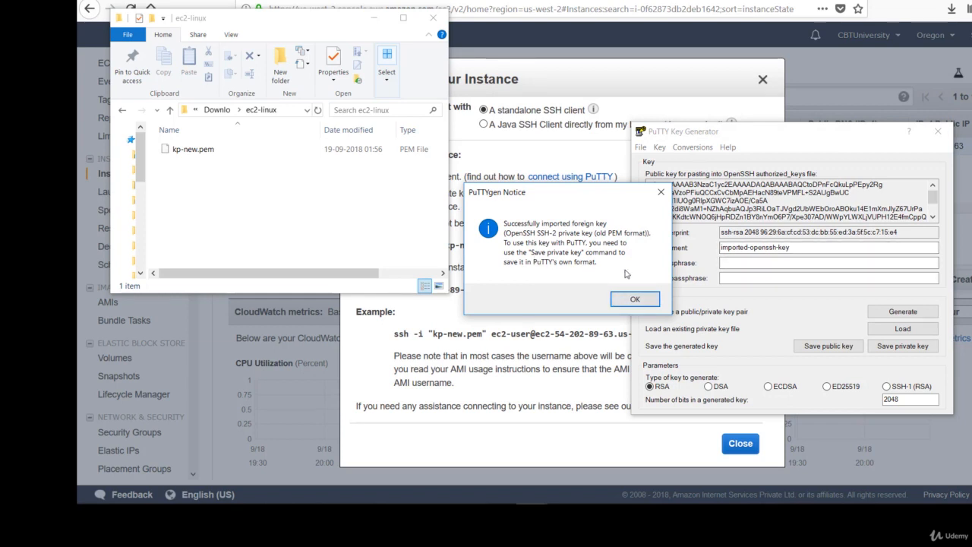
left_click(640, 300)
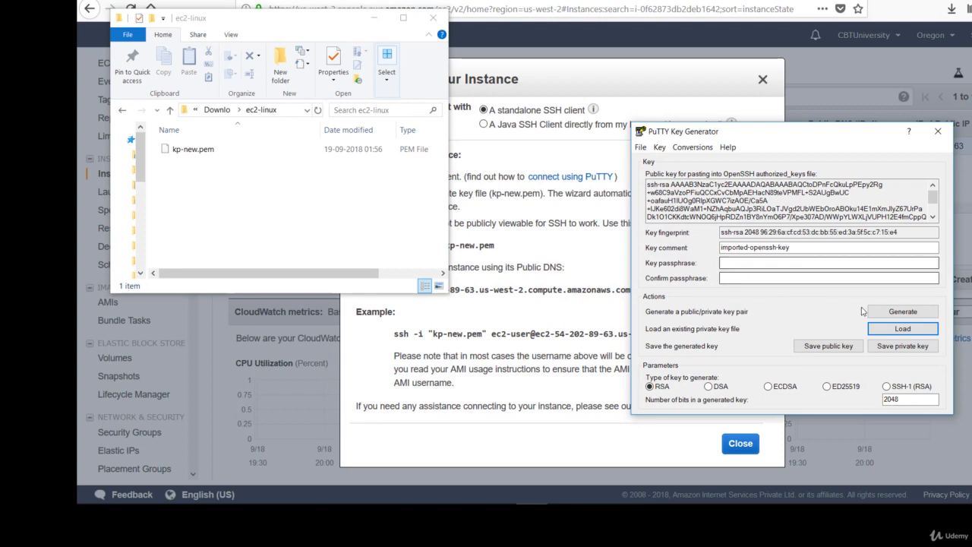
Step: Enter the key passphrase for the loaded private key and confirm it
left_click(732, 266)
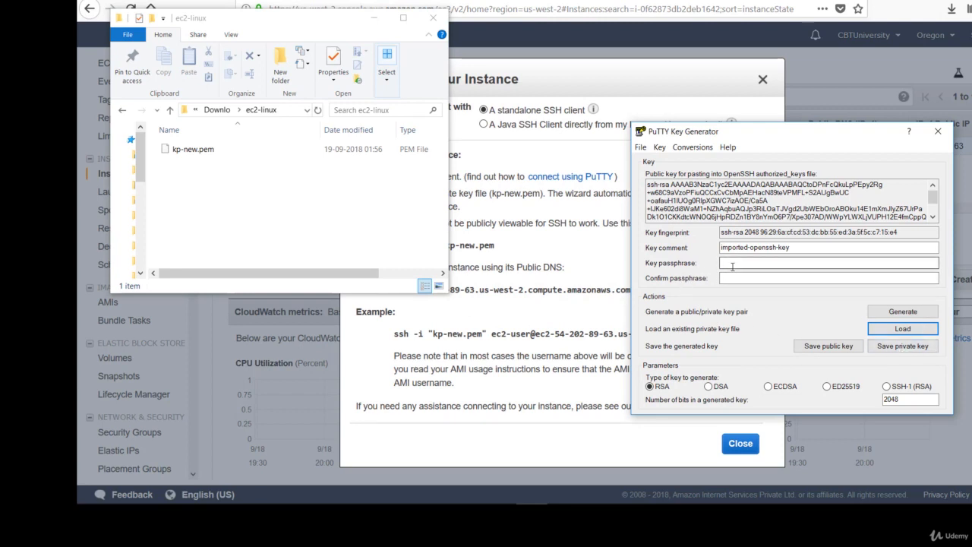
left_click(733, 265)
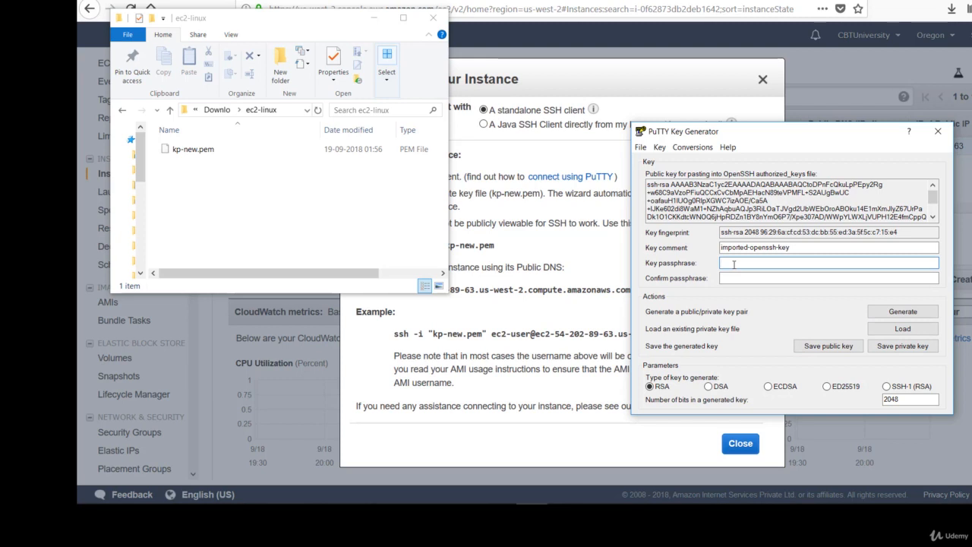
type("••••••••")
key("Tab")
type("••••••••")
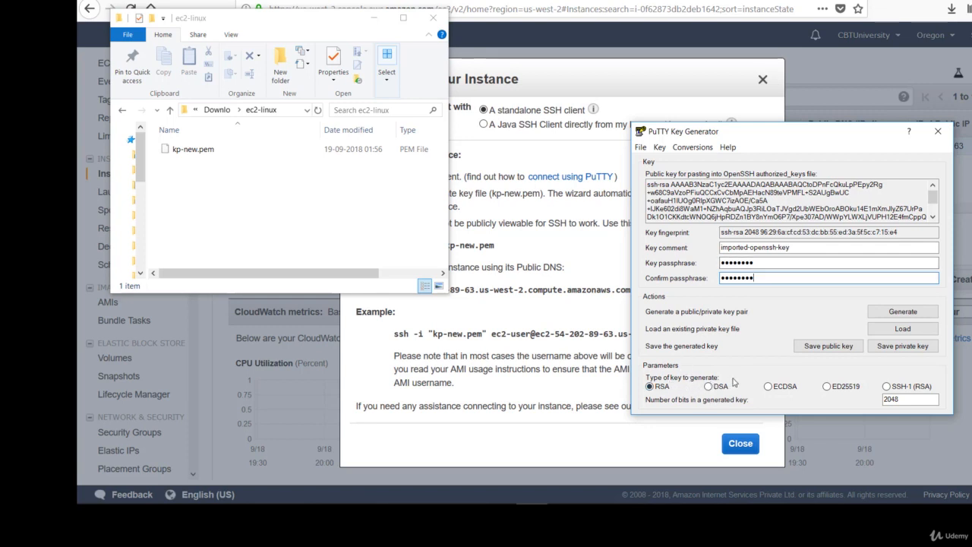
Step: Save the private key as kp-new in the PuTTY Private Key Files (*.ppk) format in the ec2-linux folder and close the key generator
left_click(908, 348)
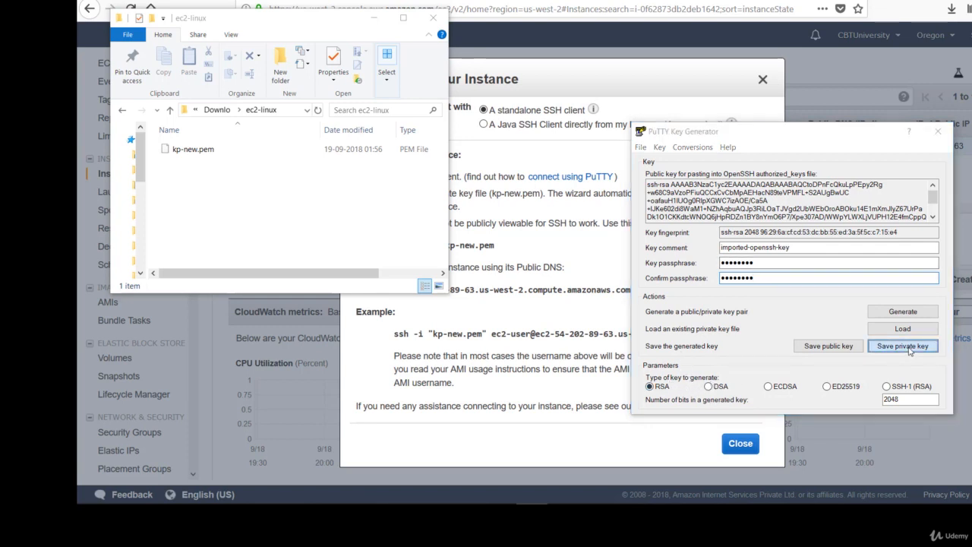
left_click(906, 253)
mouse_move(935, 196)
left_mouse_down()
mouse_move(935, 225)
mouse_move(935, 206)
left_mouse_up()
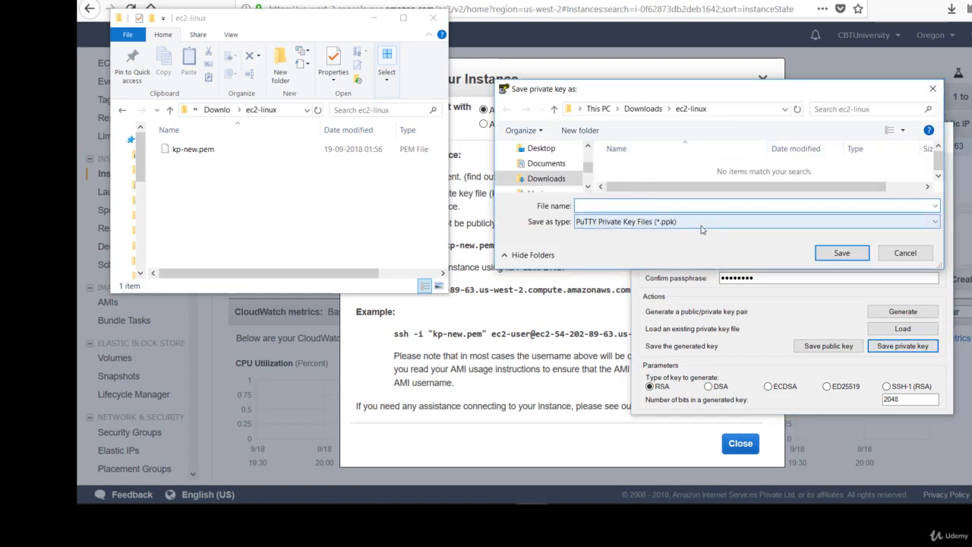
left_click(698, 226)
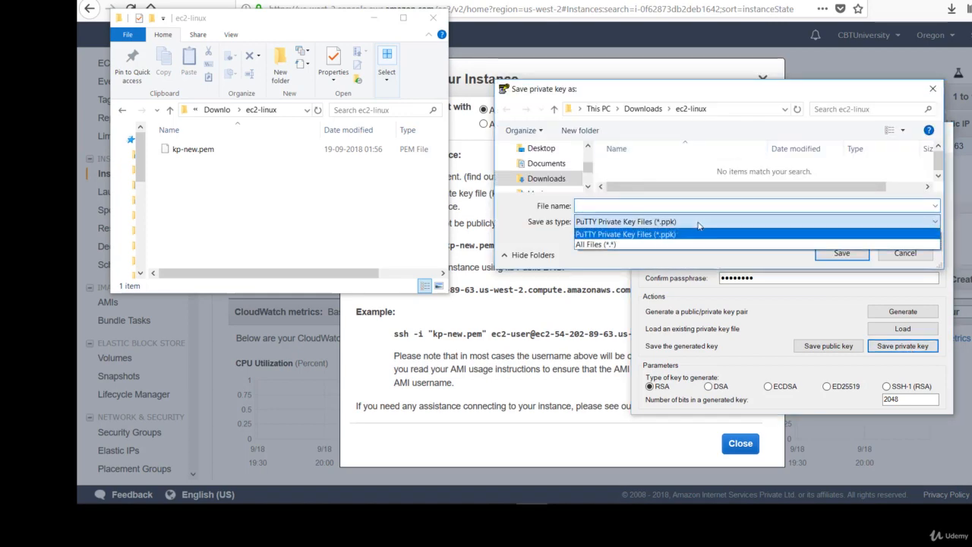
left_click(666, 243)
left_click(599, 206)
type("kp-new")
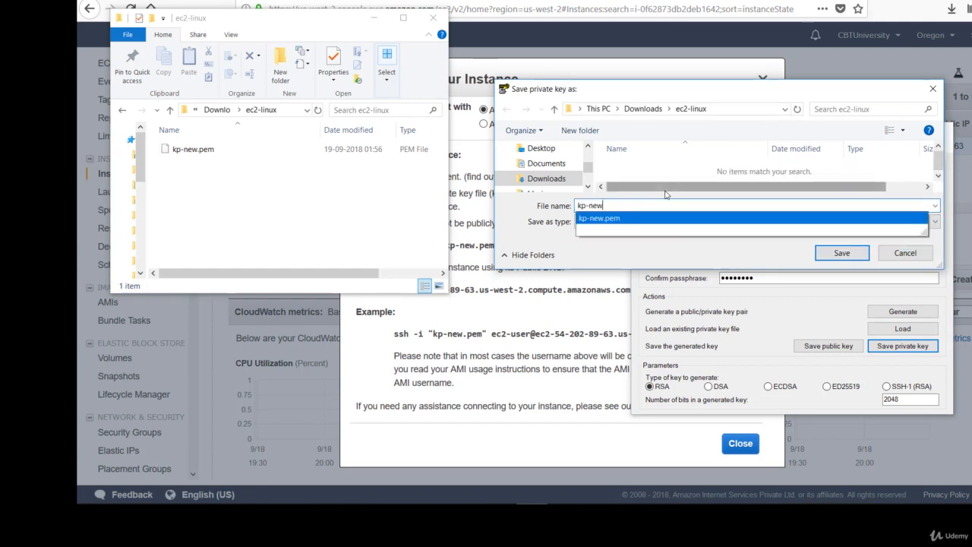
left_click(568, 234)
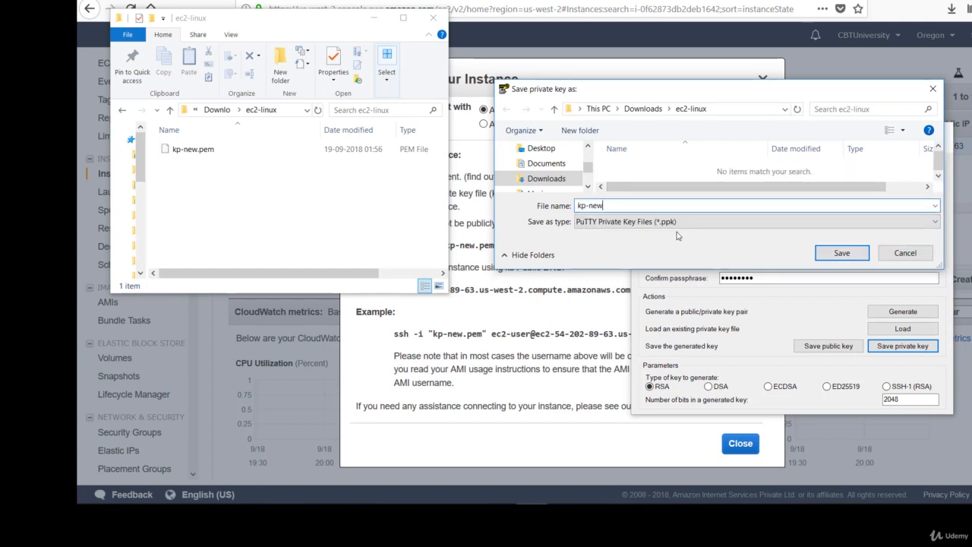
left_click(852, 254)
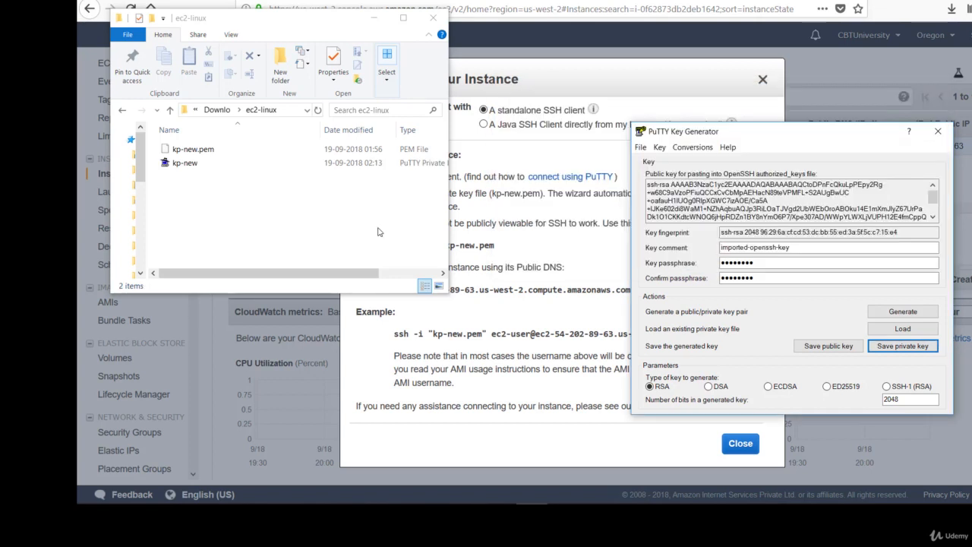
left_click(938, 134)
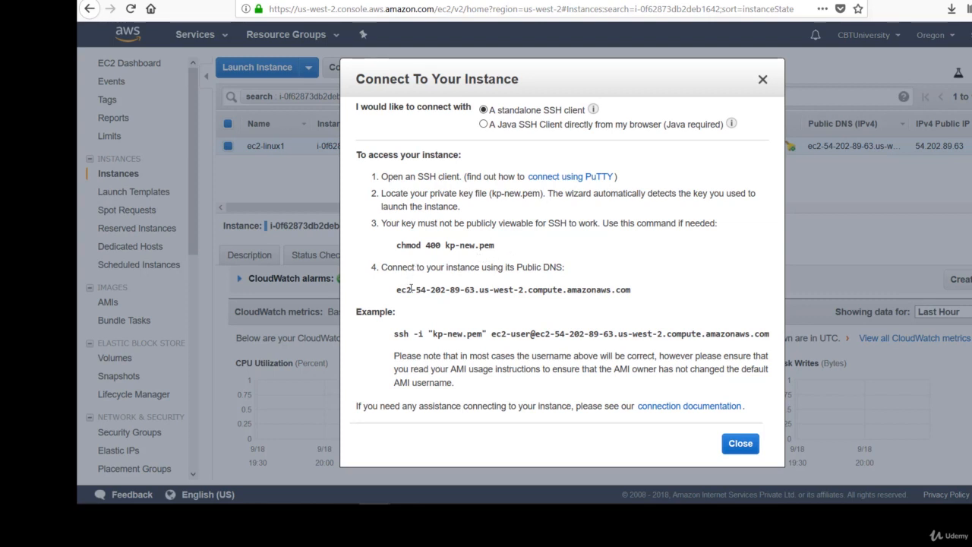
Step: Copy the instance's public DNS, ec2-54-202-89-63.us-west-2.compute.amazonaws.com, from the connection instructions into PuTTY's host name
left_click_drag(395, 294, 462, 294)
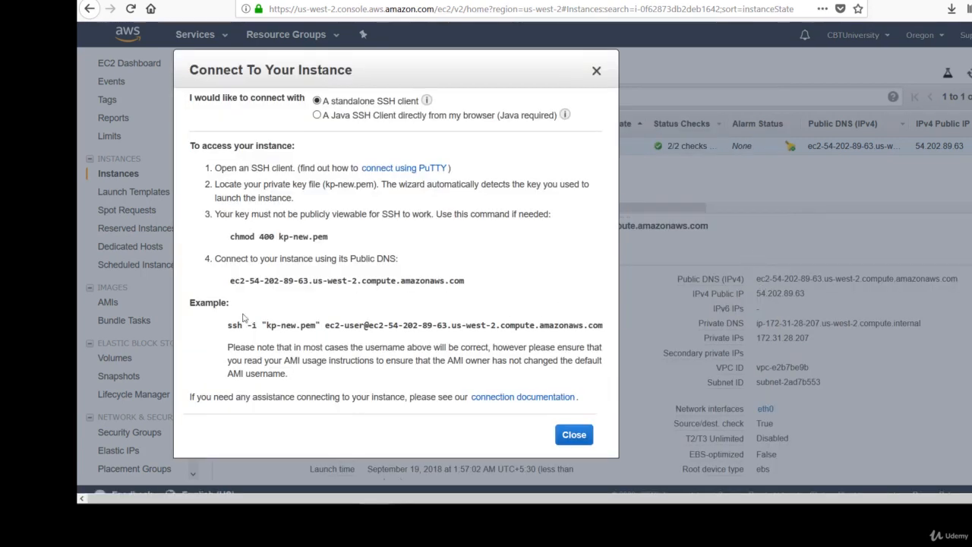
left_click_drag(230, 283, 505, 283)
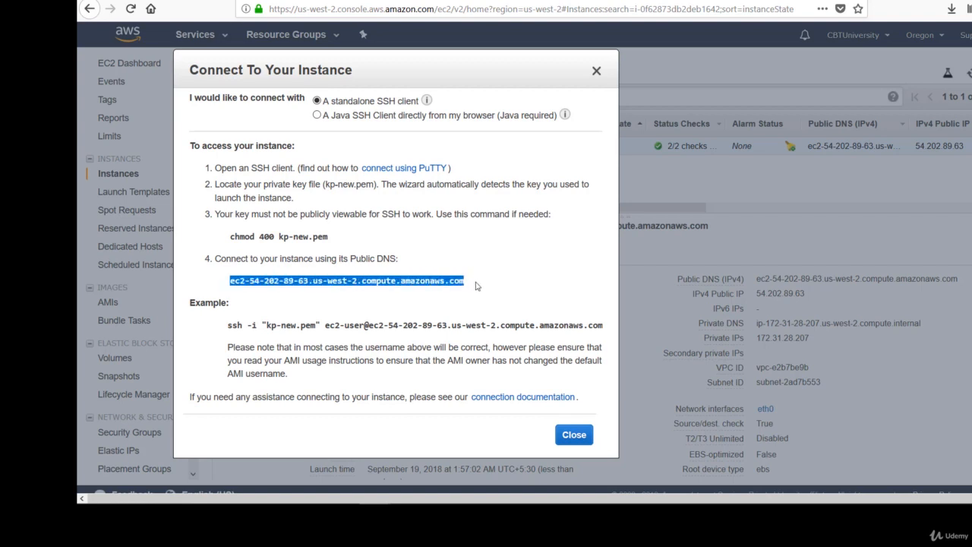
right_click(430, 281)
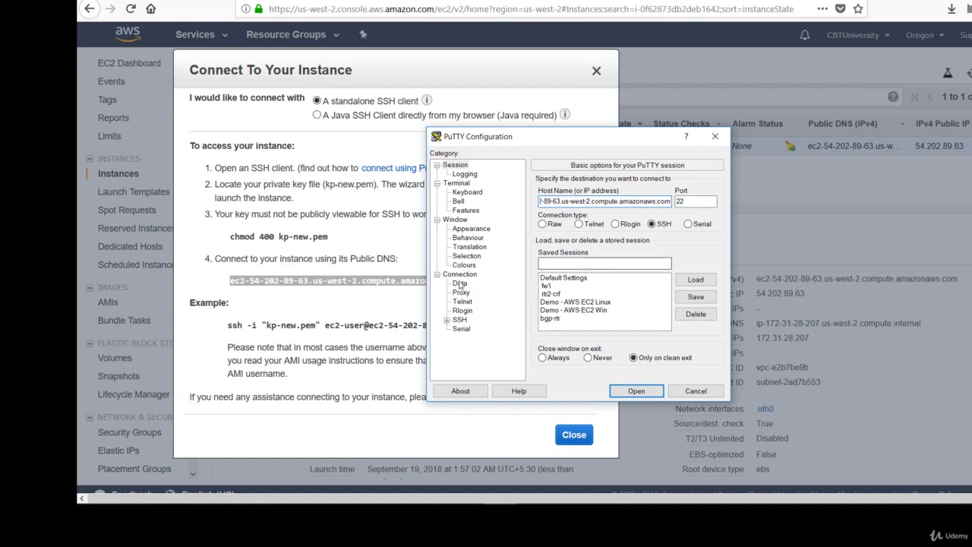
Step: Choose kp-new from the ec2-linux folder as the private key file for PuTTY's SSH authentication
left_click(448, 321)
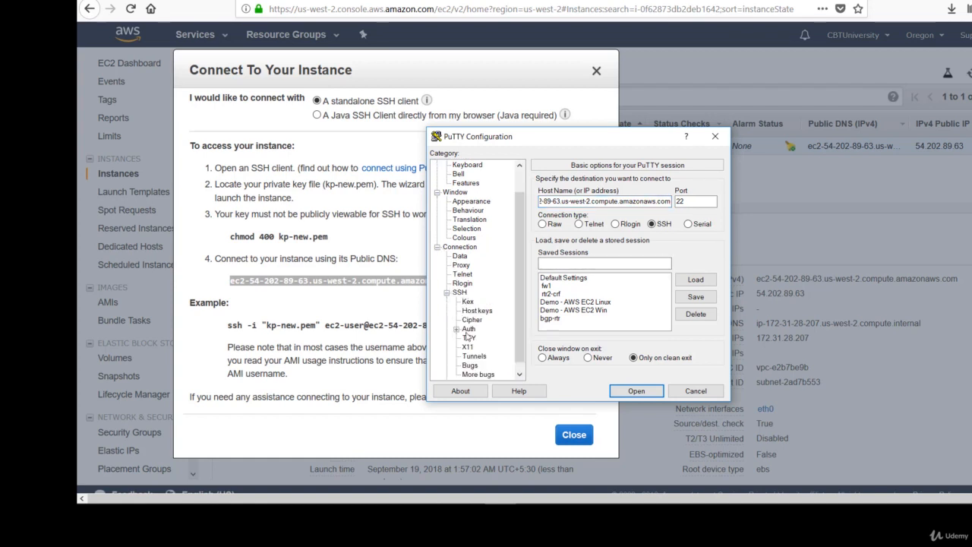
left_click(469, 329)
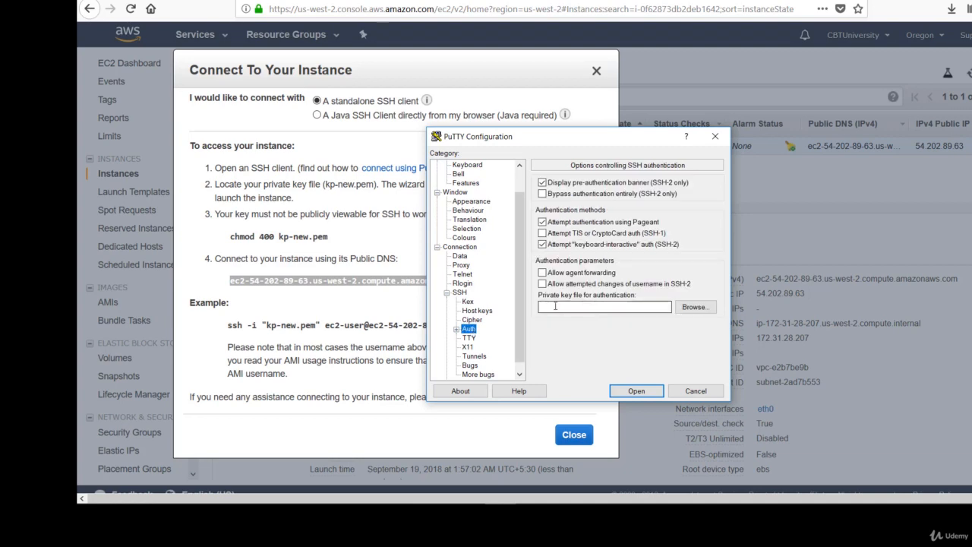
left_click(696, 307)
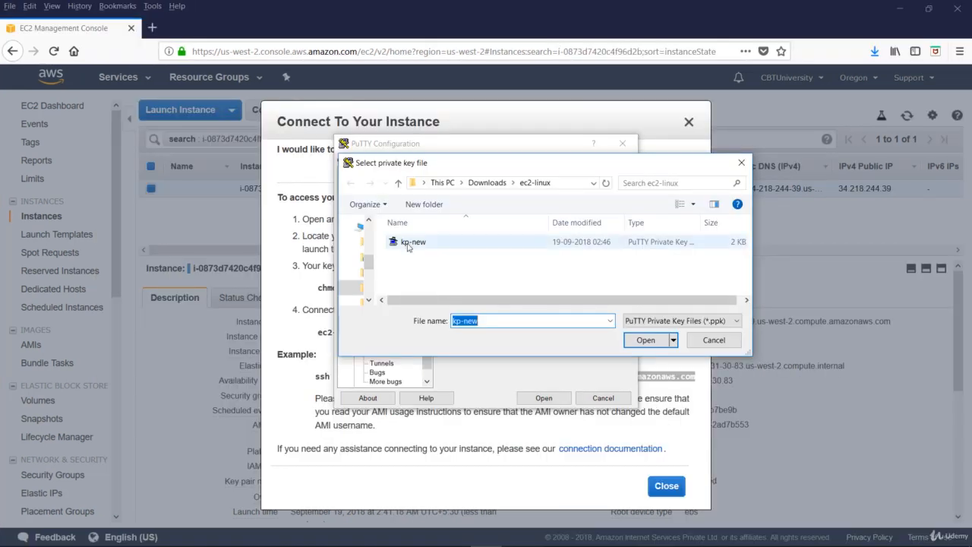
left_click(426, 241)
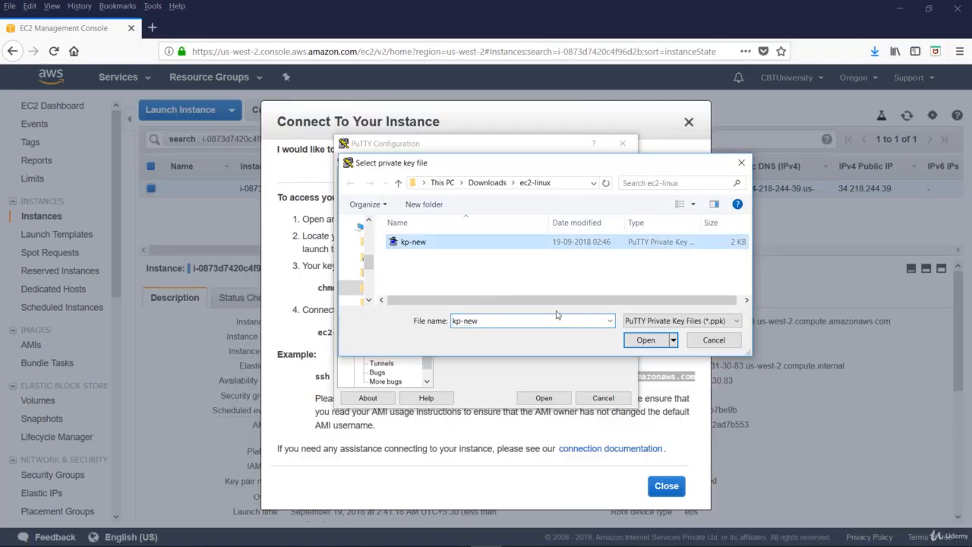
left_click(646, 340)
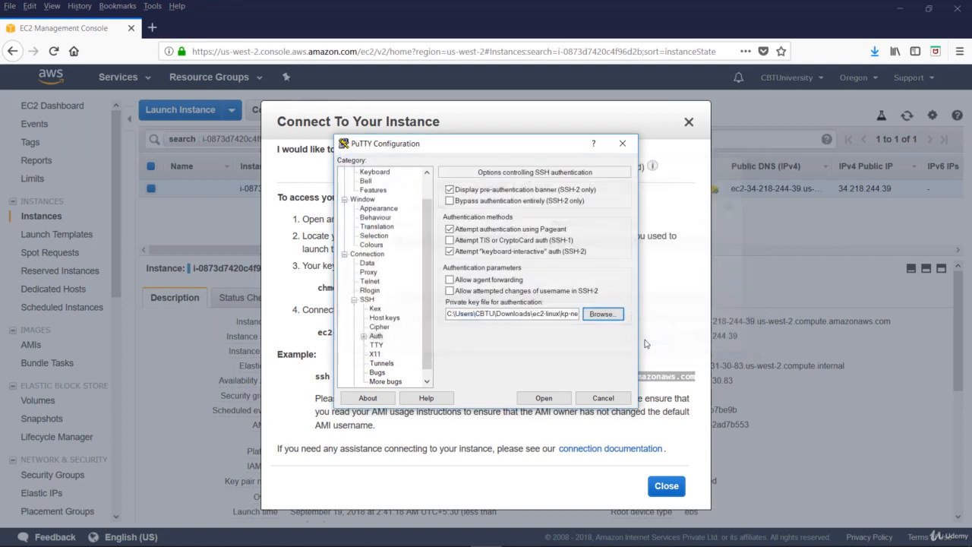
Step: Open the SSH session with the key passphrase, run ls, pwd and ping 8.8.8.8 on the instance, and stop the ping
left_click(542, 398)
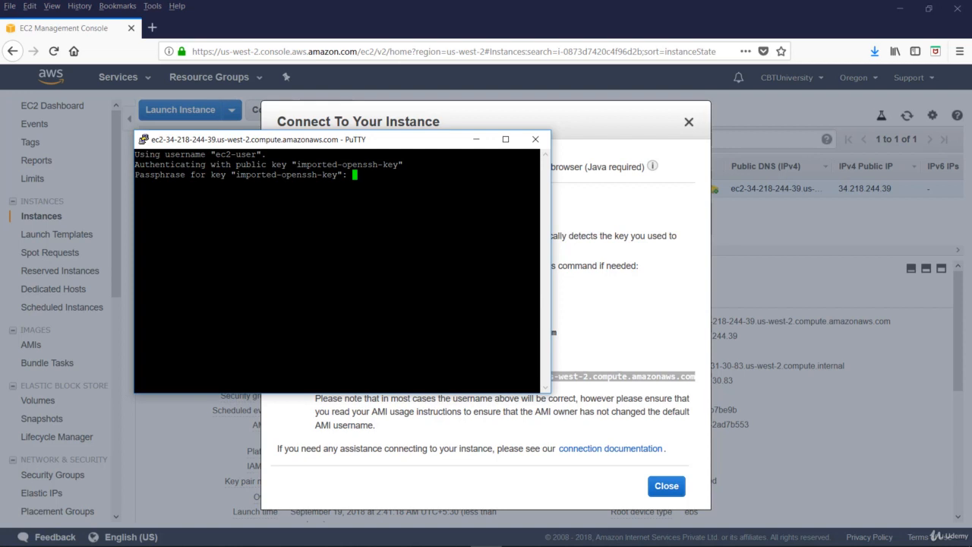
key("Return")
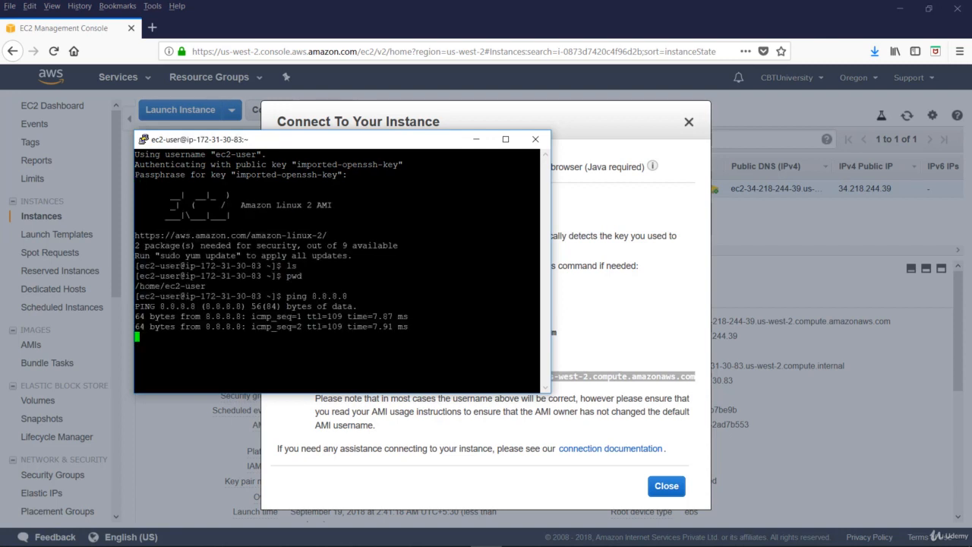
key("ctrl+c")
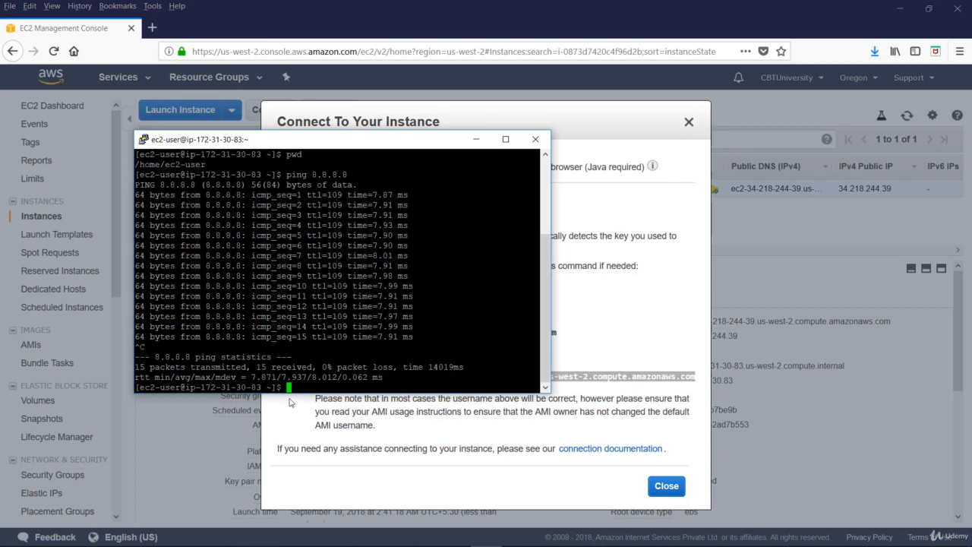
Step: Switch to Git Bash and run the ssh command with the key path set to c:\demo\kp-new.pem
key("alt+Tab")
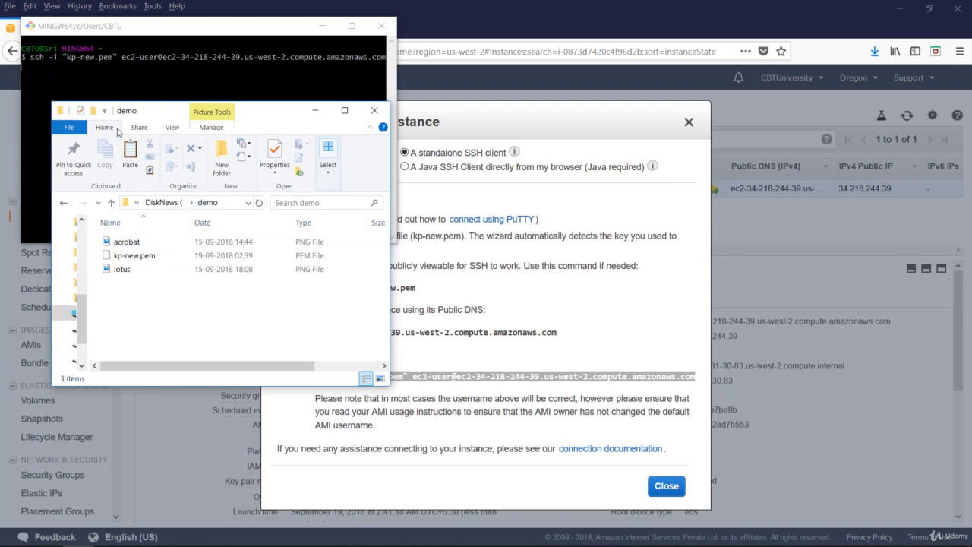
left_click(104, 82)
type("c:\\demo\\")
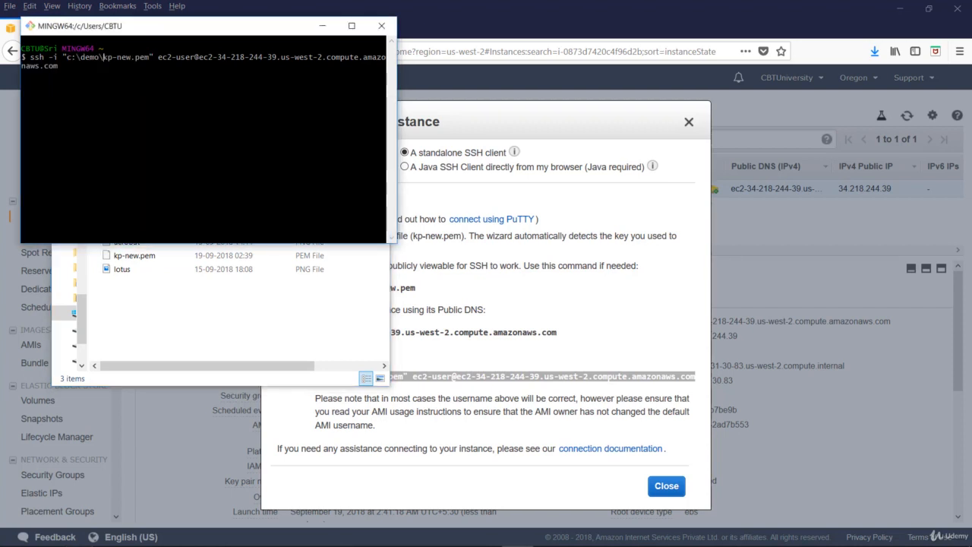
key("Return")
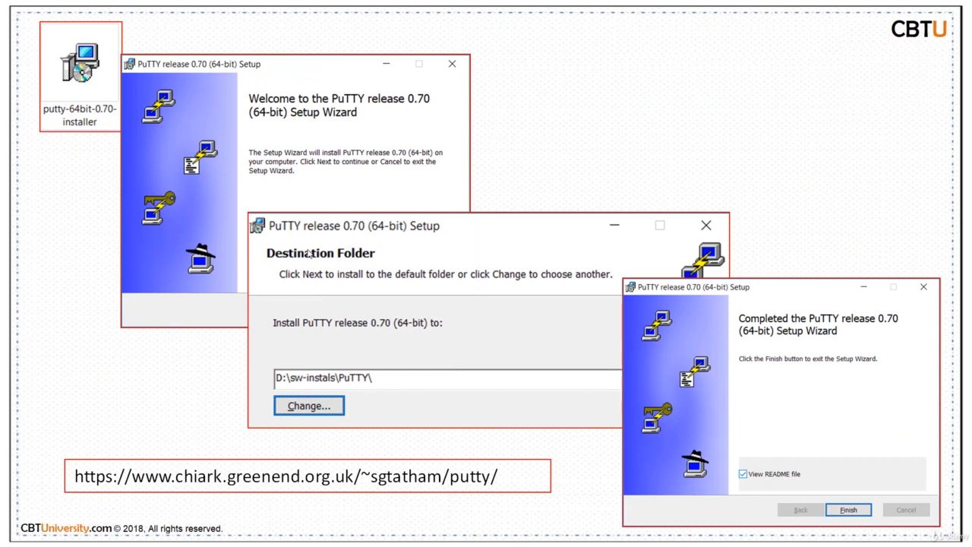
left_click(309, 253)
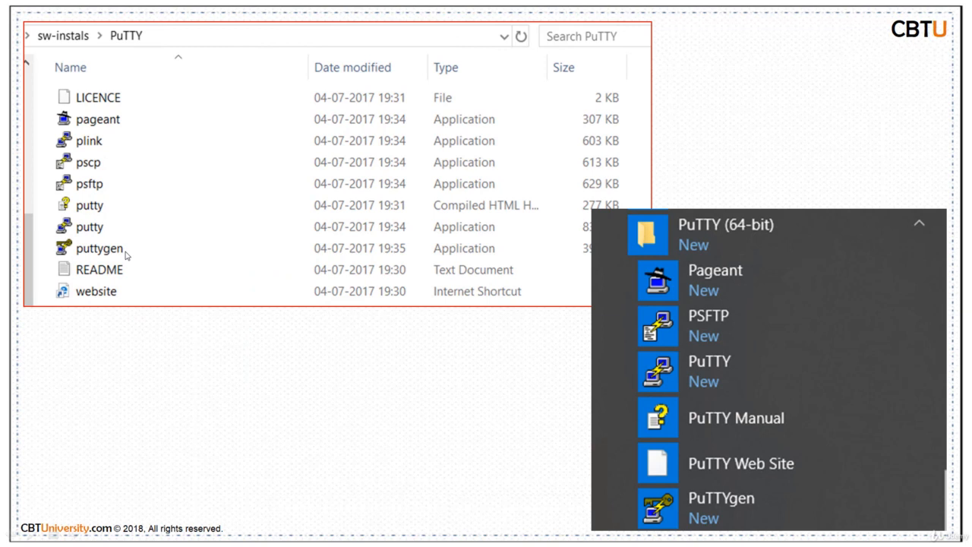
left_click(127, 255)
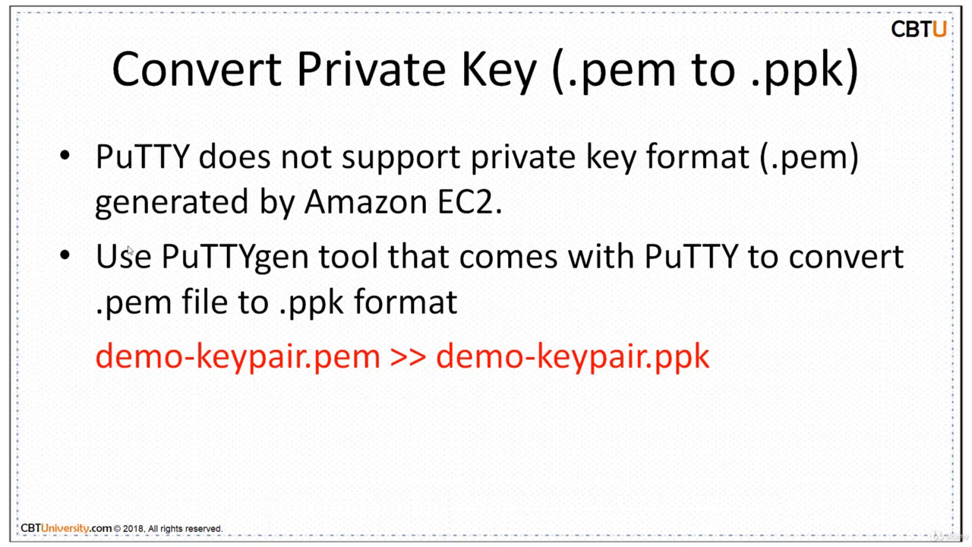
key("Right")
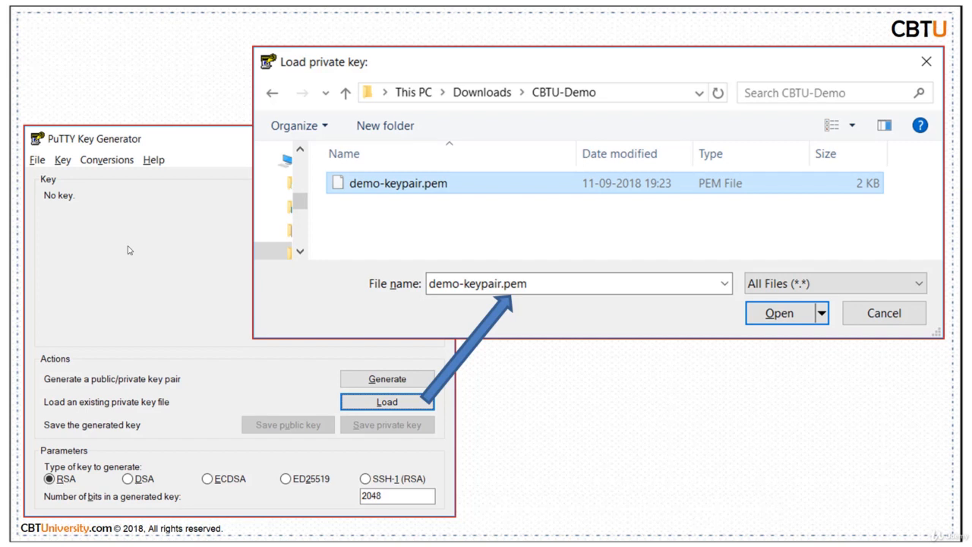
key("Right")
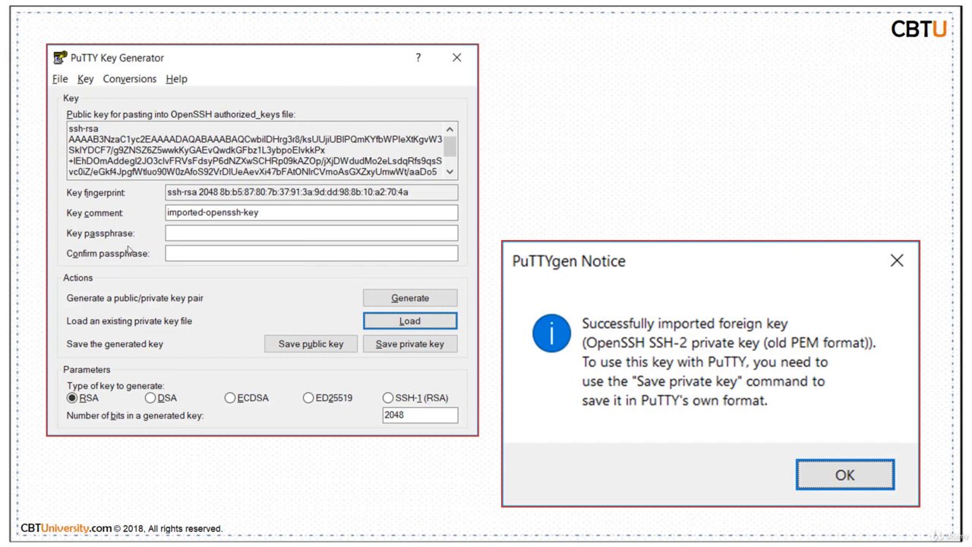
key("Right")
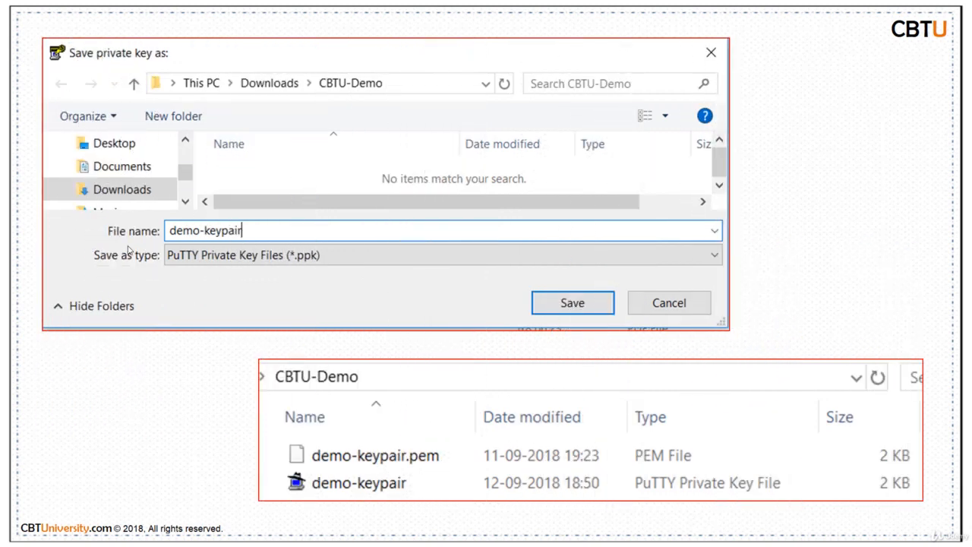
key("Right")
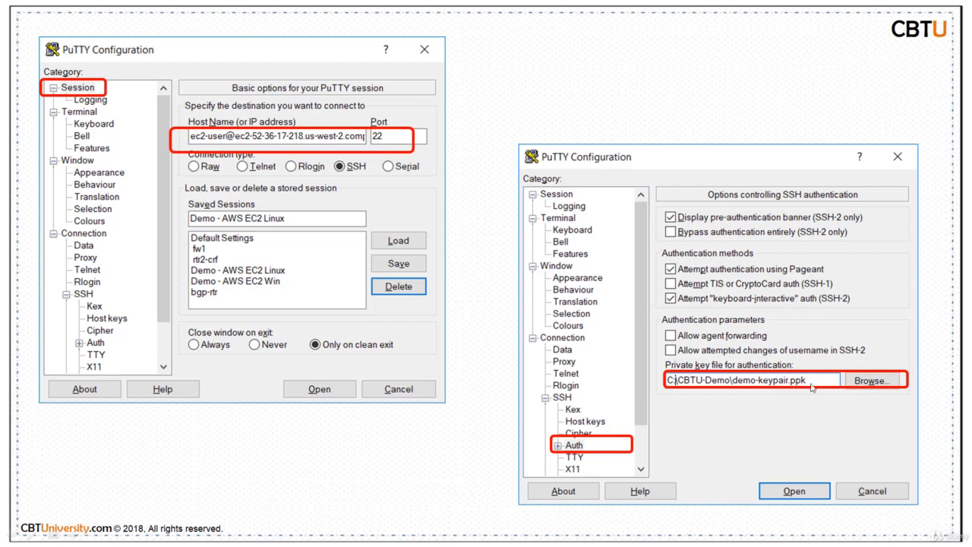
left_click(471, 451)
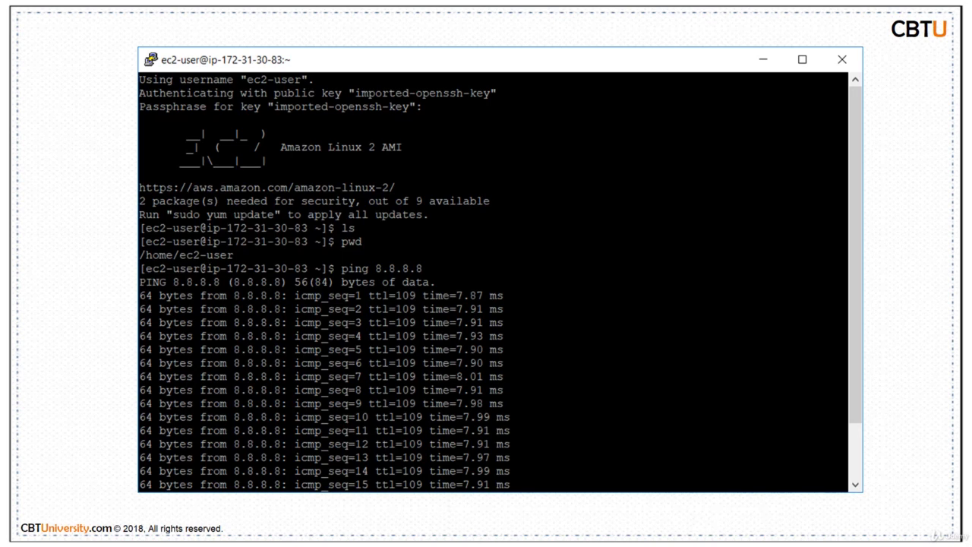
key("Right")
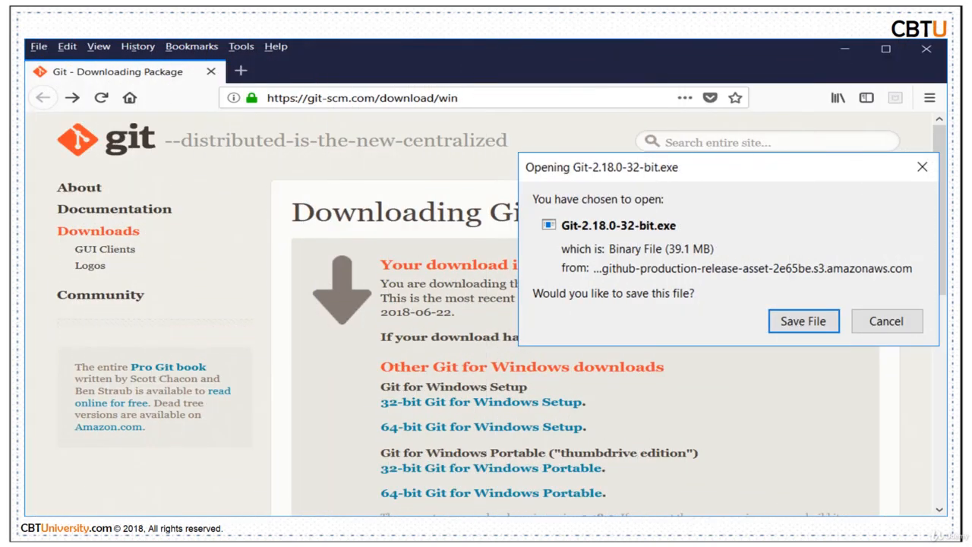
key("Right")
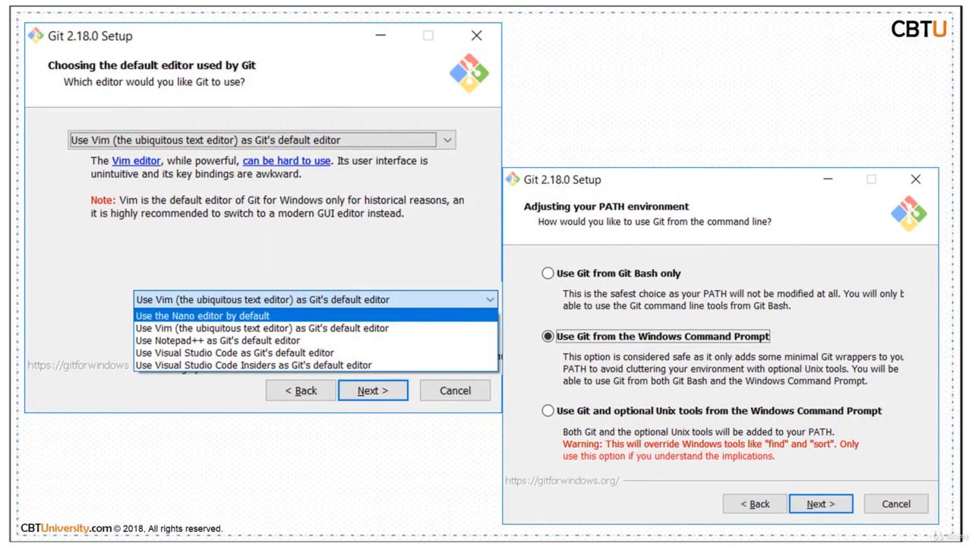
key("Right")
key("Left")
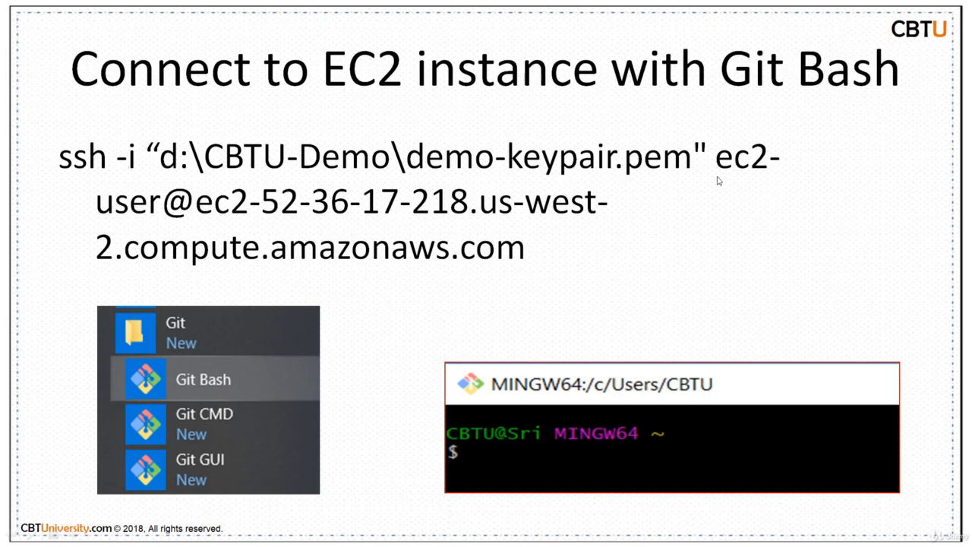
left_click(577, 269)
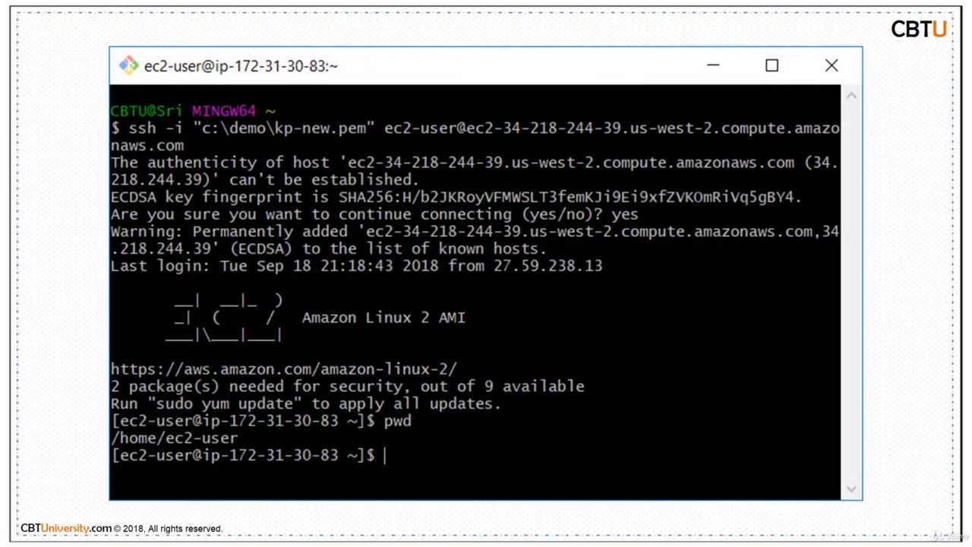
key("Right")
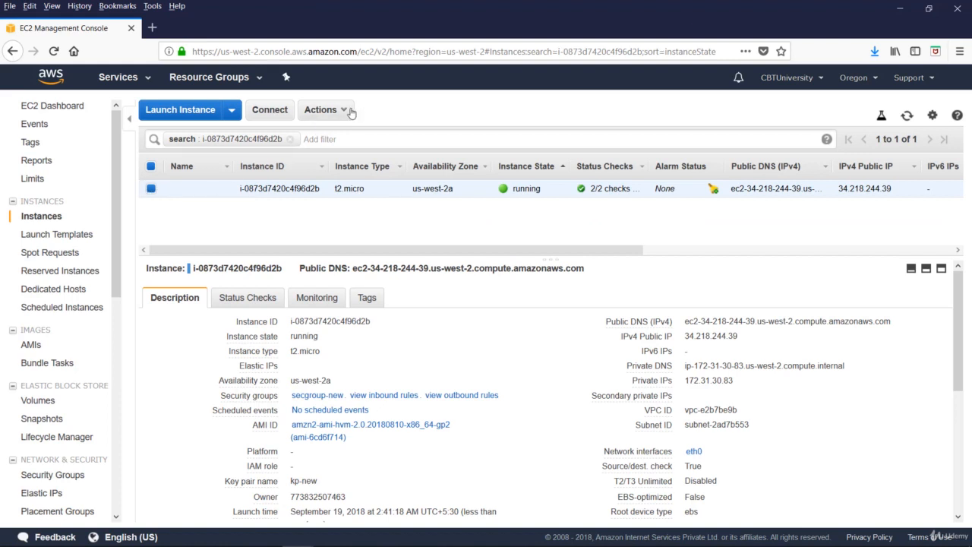
Step: Terminate the running t2.micro instance i-0873d7420c4f96d2b
left_click(351, 112)
mouse_move(358, 181)
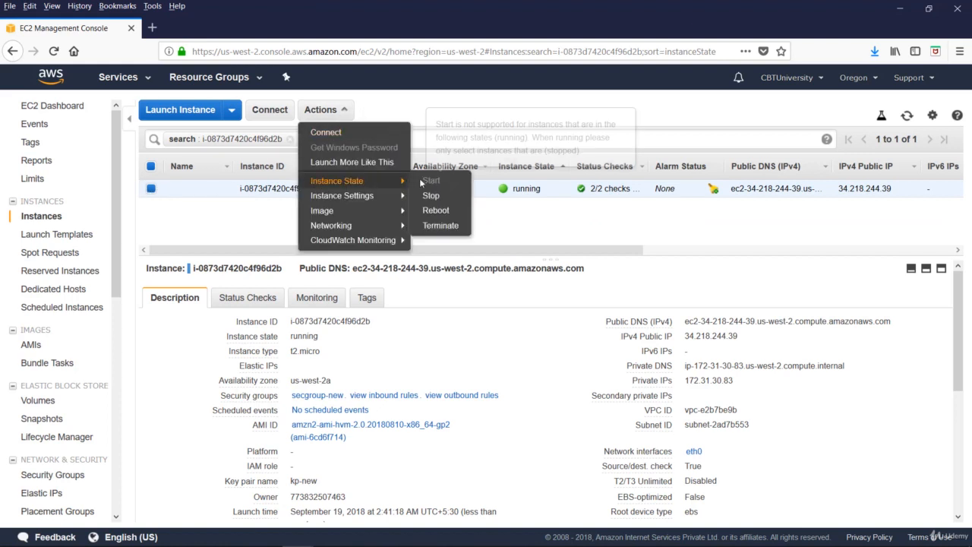
left_click(440, 227)
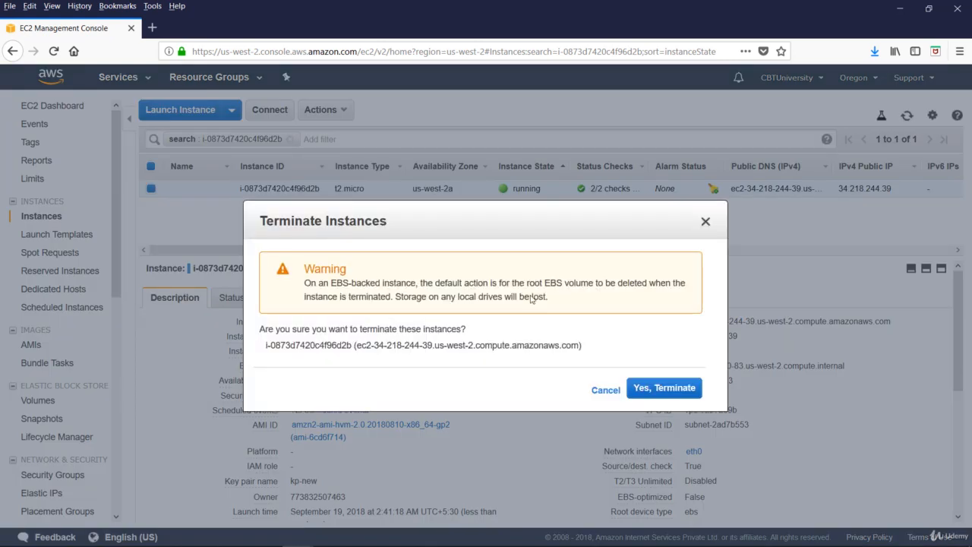
left_click(665, 389)
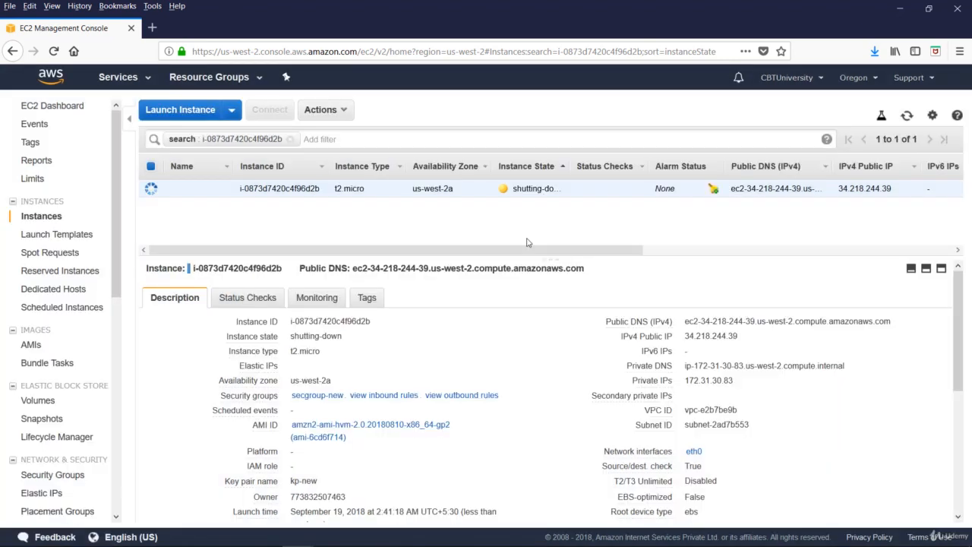